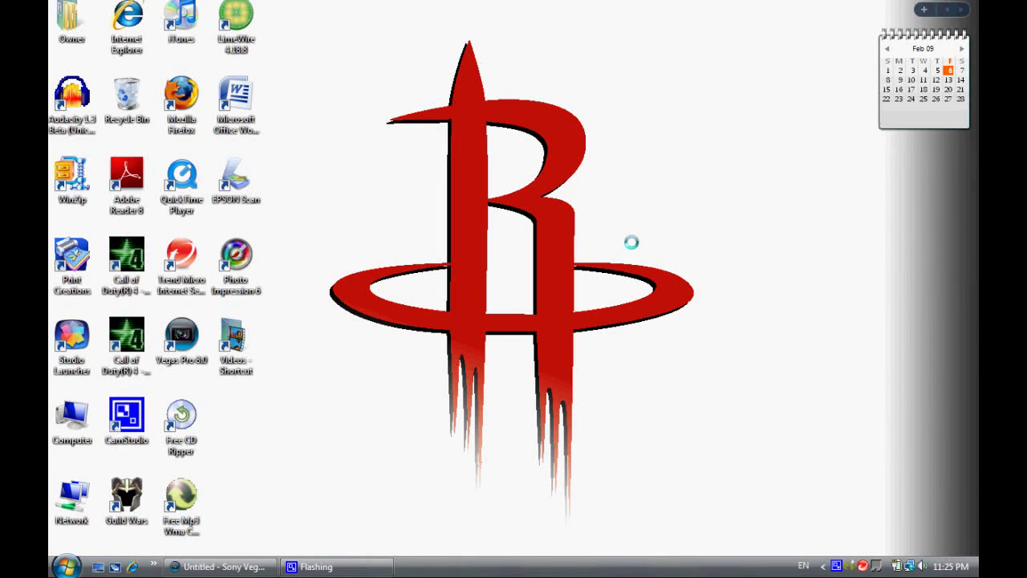
- Launch Firefox and go to google.com
mouse_move(254, 568)
double_click(181, 96)
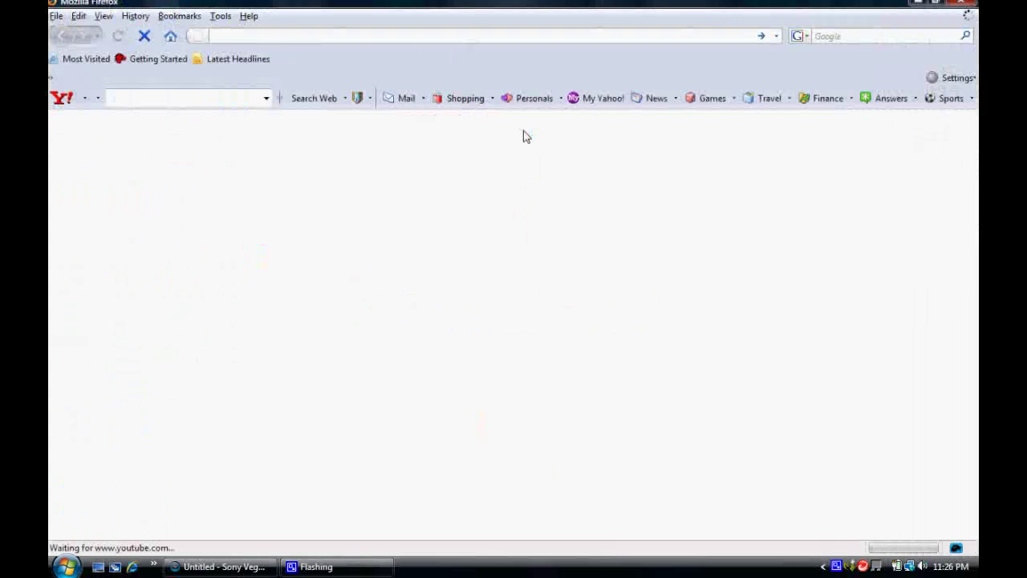
left_click(525, 33)
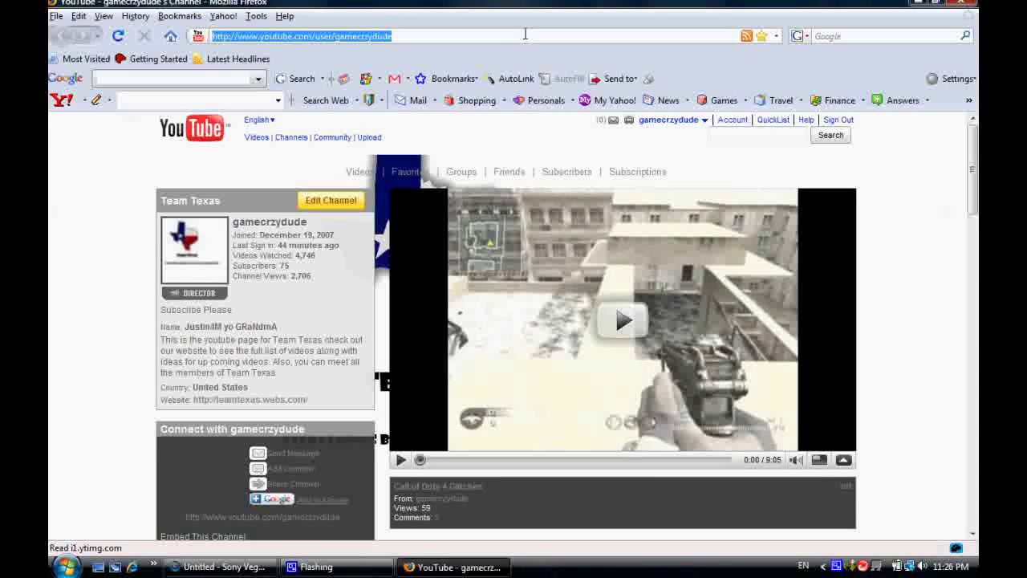
type("google.com")
key("Return")
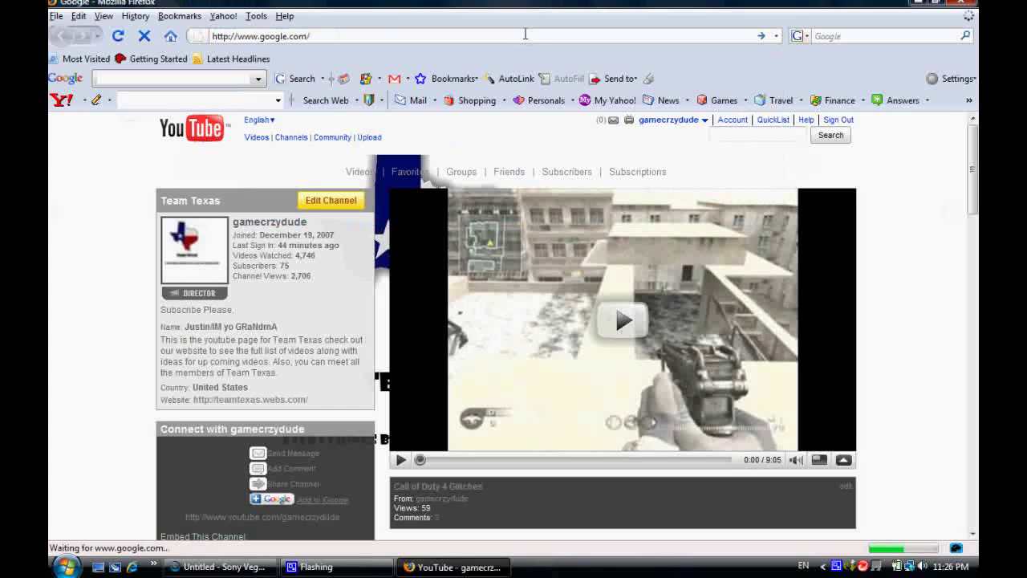
- Search for camstudio and open camstudio.org, scrolling down to its download links and back
type("camstudio")
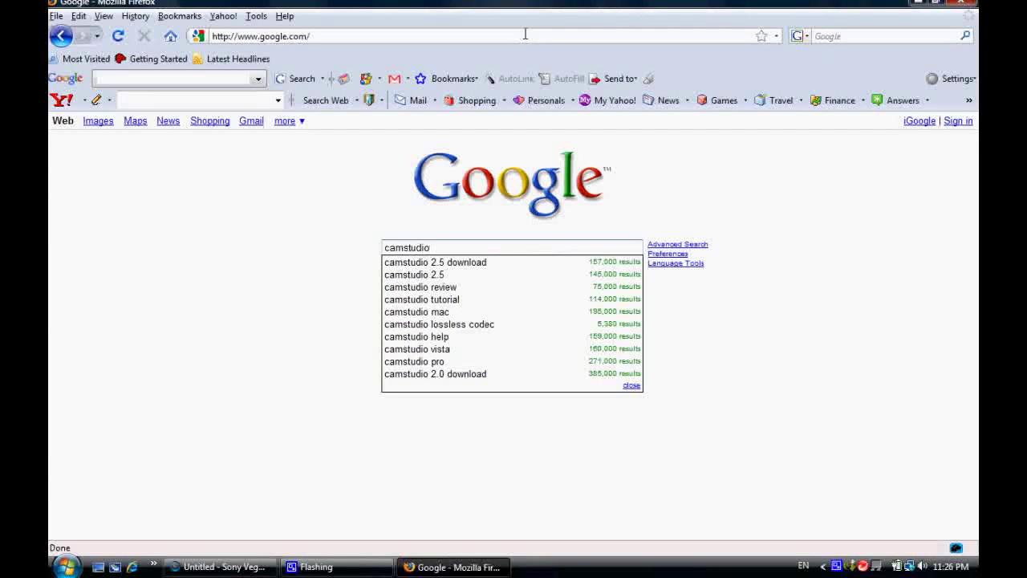
key("Return")
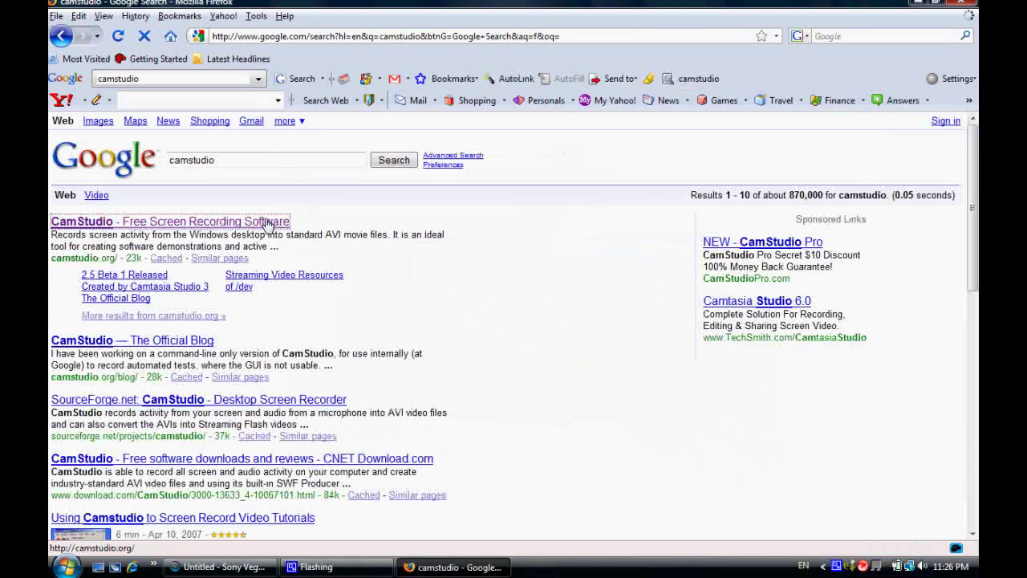
left_click(268, 222)
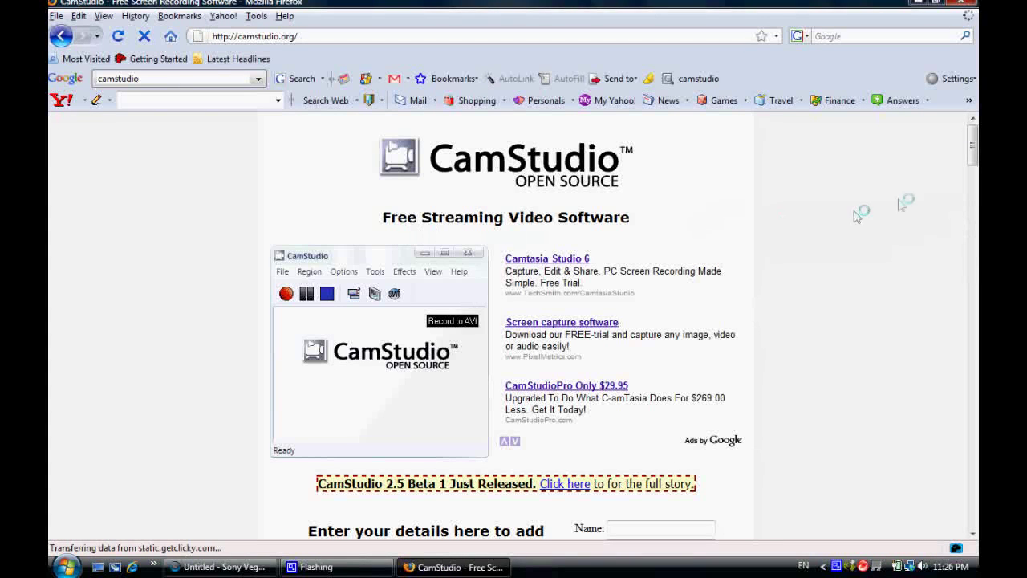
left_click_drag(974, 156, 974, 305)
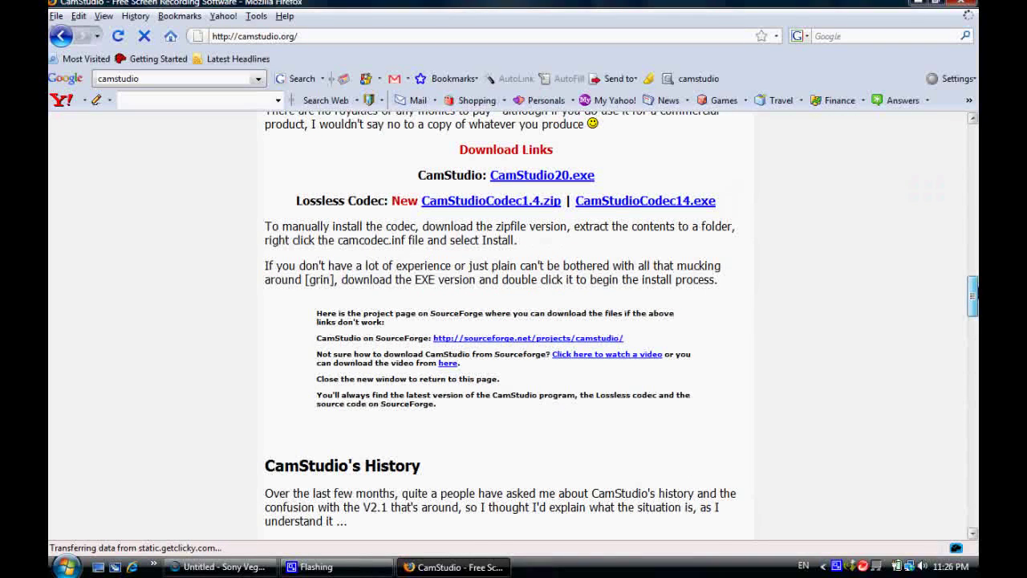
left_click_drag(972, 297, 967, 80)
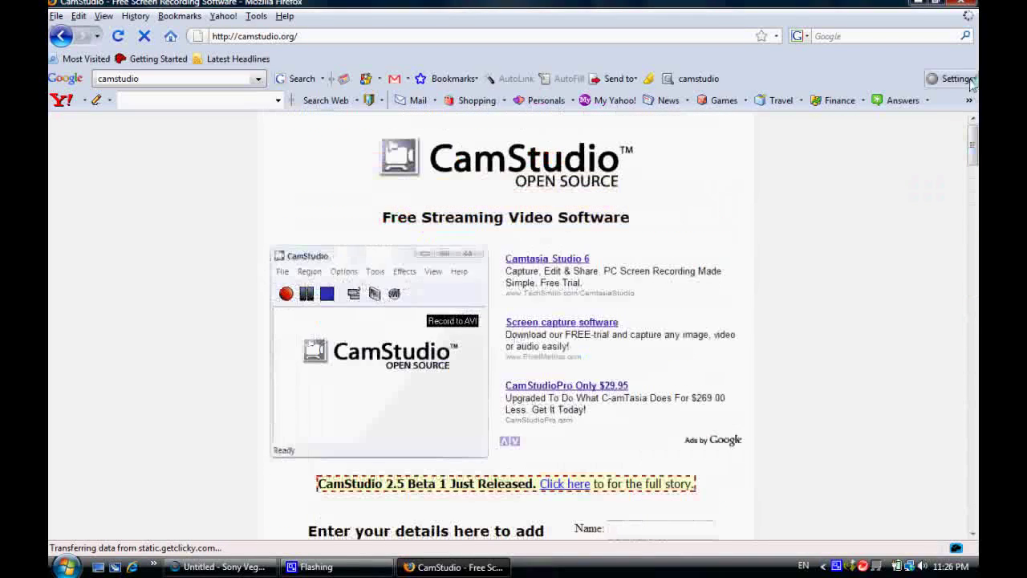
left_click(540, 39)
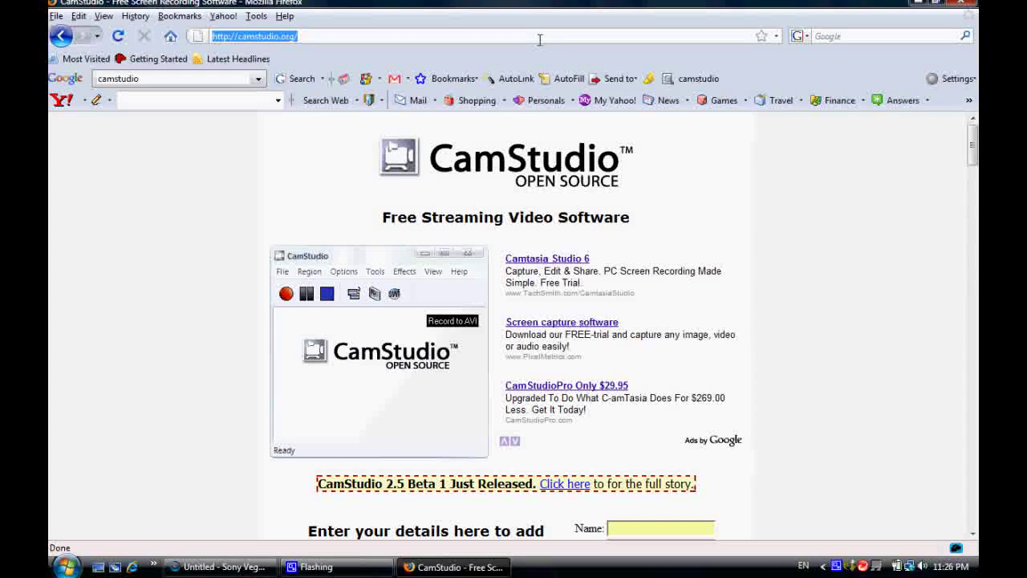
- Search Google Images for 'moving matrix code' and open the Lines of code from The Matrix result
type("images.goo")
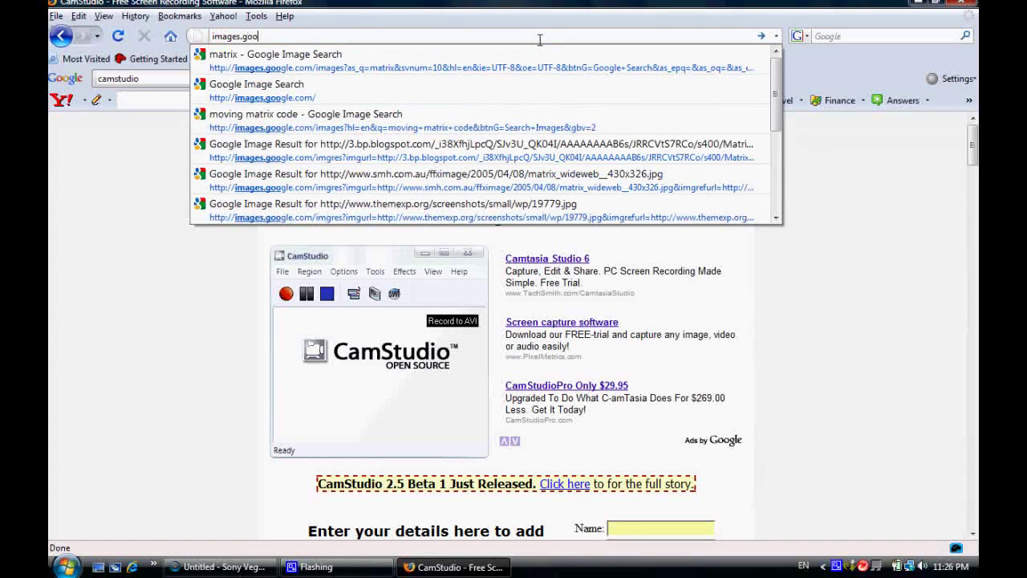
type("gle.com")
key("Return")
type("mo")
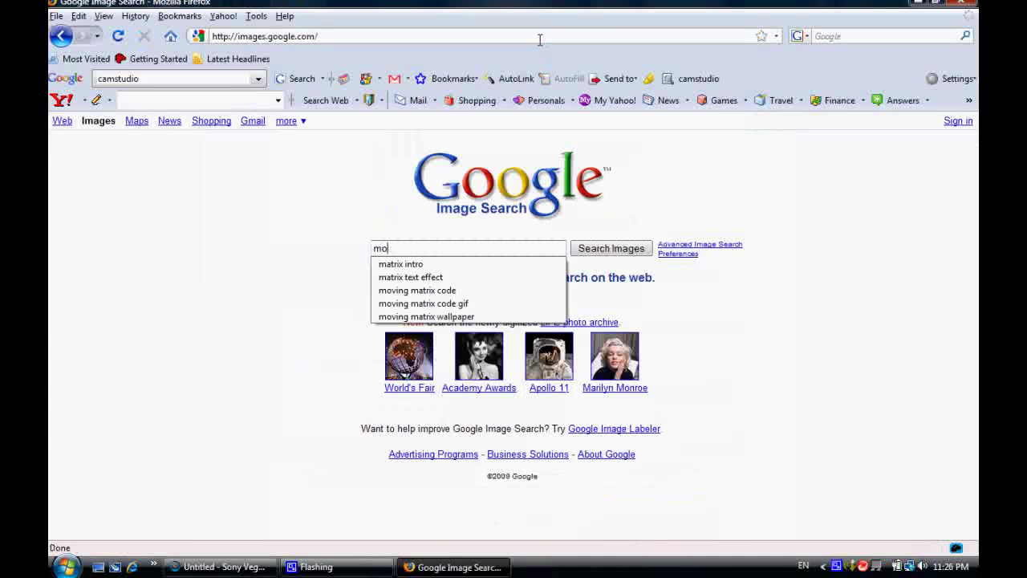
type("ving matrix")
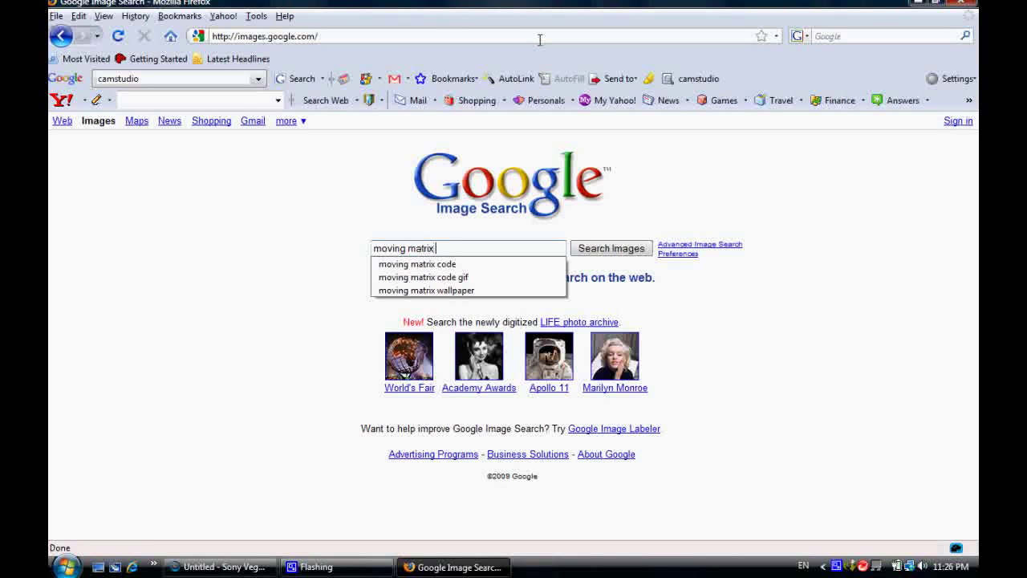
type(" code")
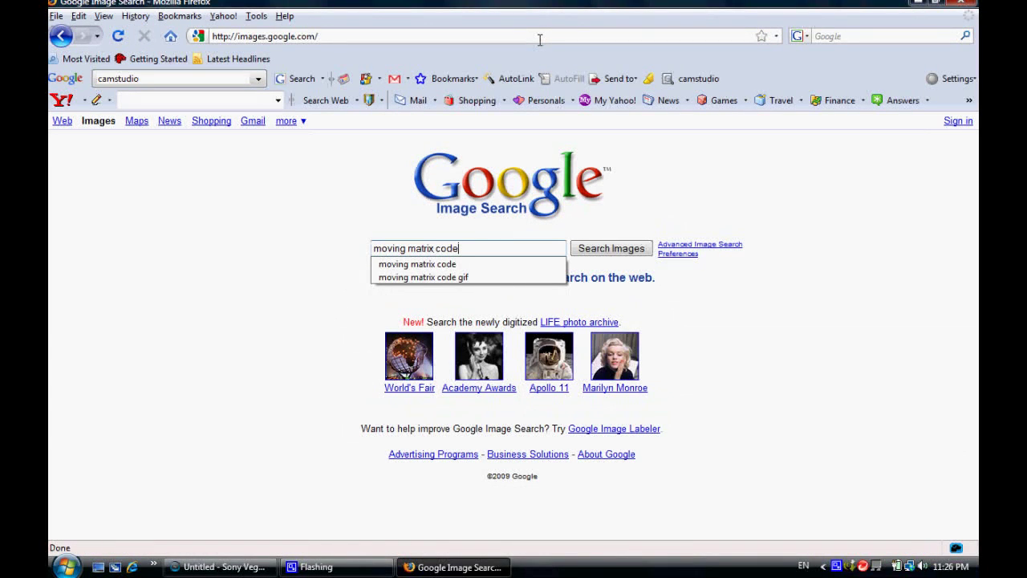
key("Return")
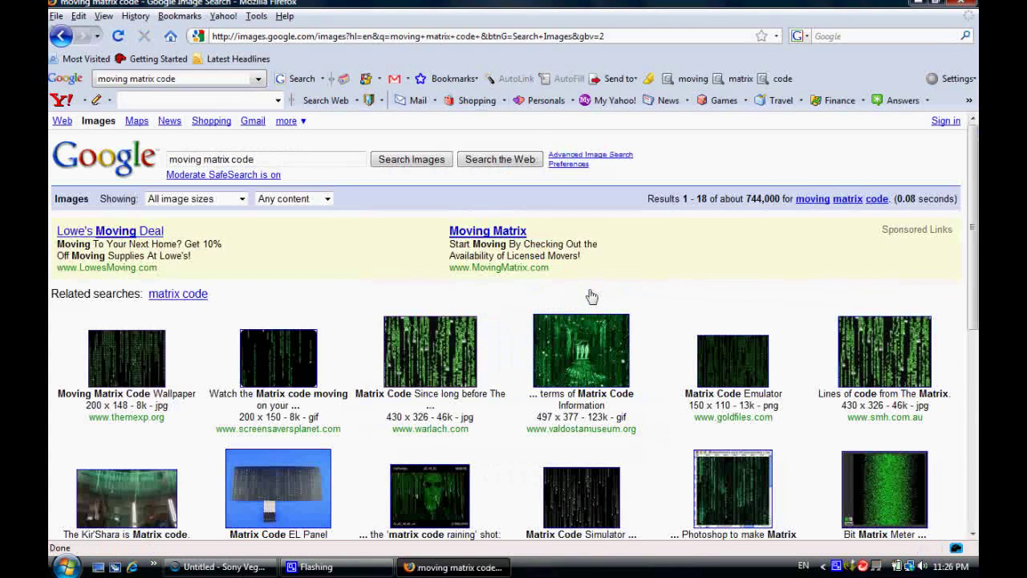
scroll(444, 242, "down", 3)
scroll(444, 241, "down", 2)
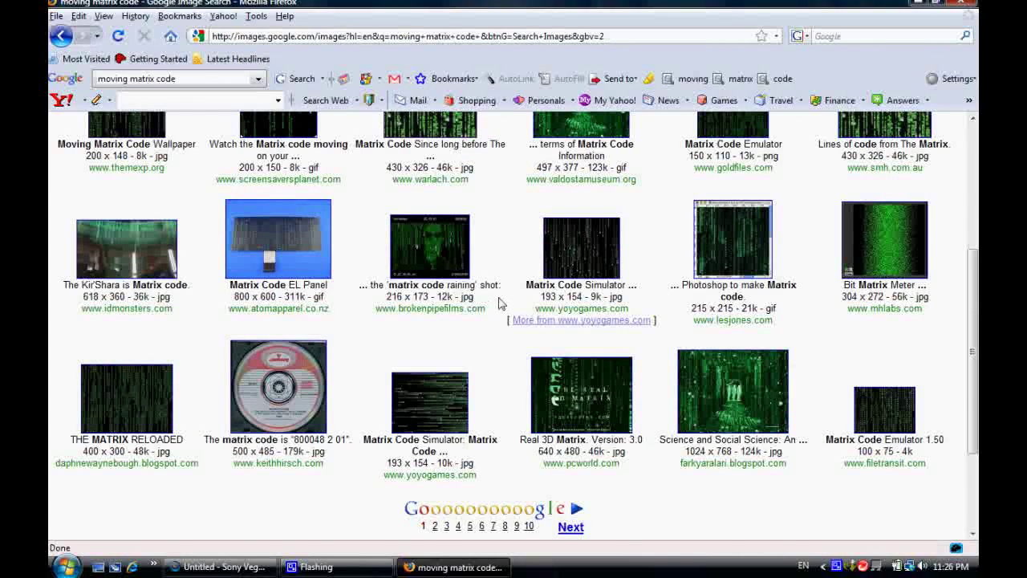
scroll(498, 302, "up", 5)
left_click(883, 226)
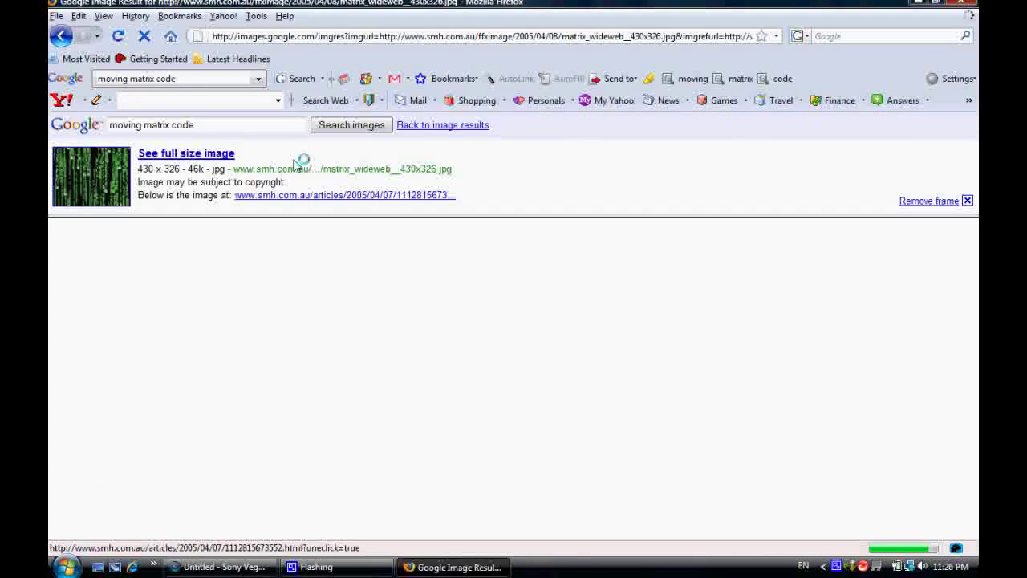
- Search images for 'moving matrix code.gif' and open the Sandman Matrix_Code.gif at full size
left_click(243, 80)
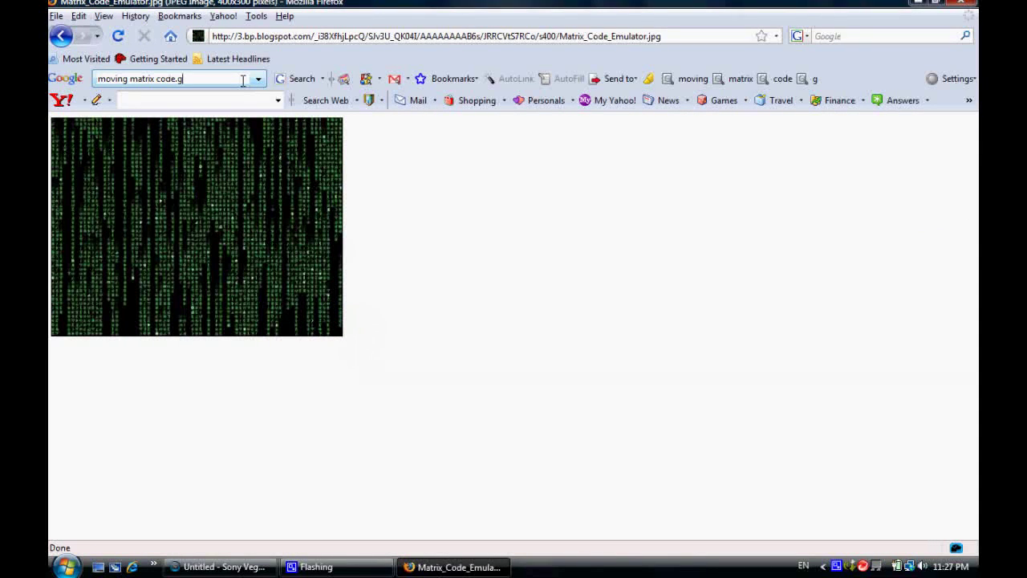
type("if")
key("Return")
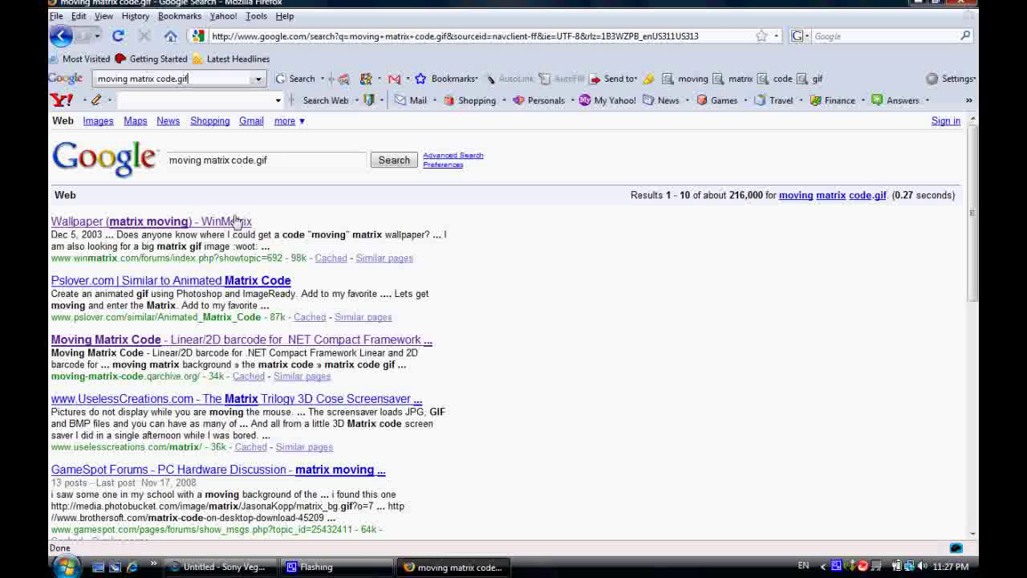
left_click(99, 122)
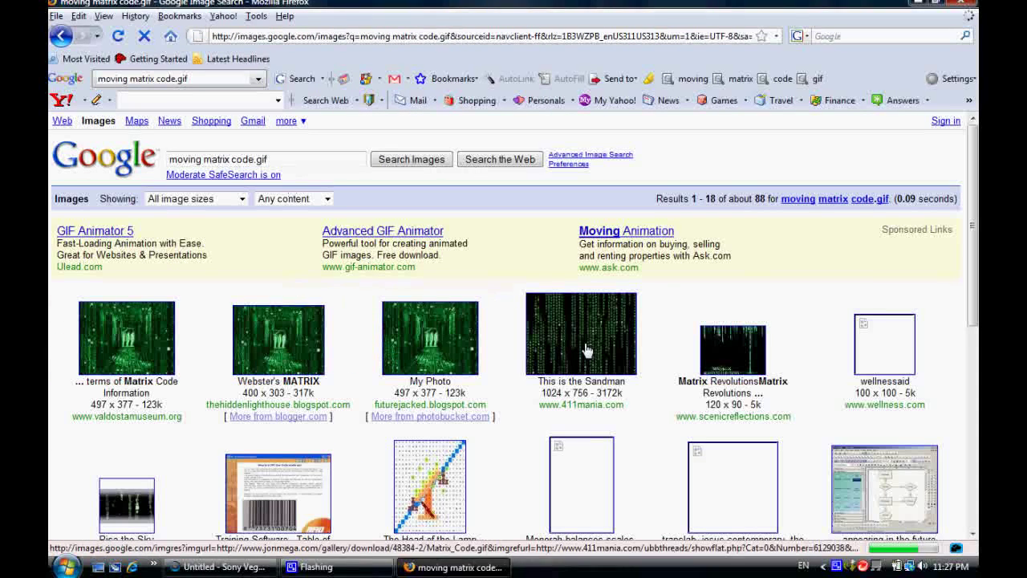
left_click(553, 354)
left_click(202, 155)
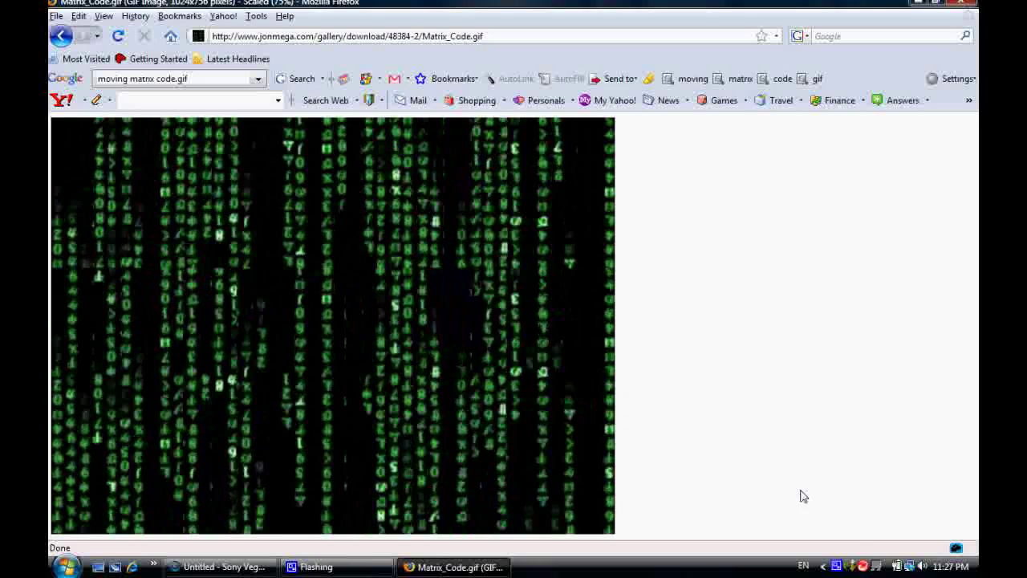
- Check CamStudio's Fixed Region (1276×795 at left 4, top 5), then minimize CamStudio
left_click(837, 566)
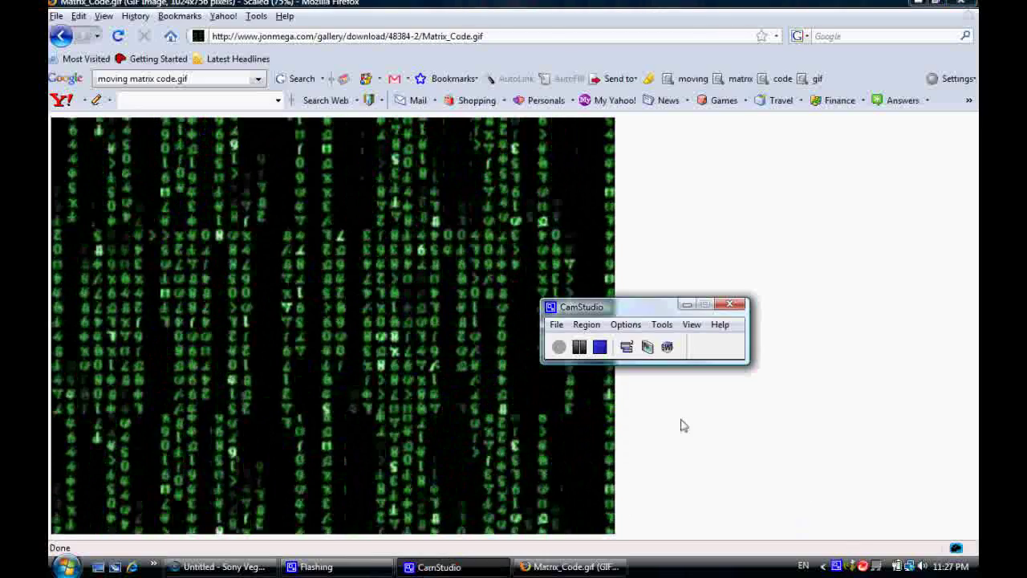
left_click(587, 325)
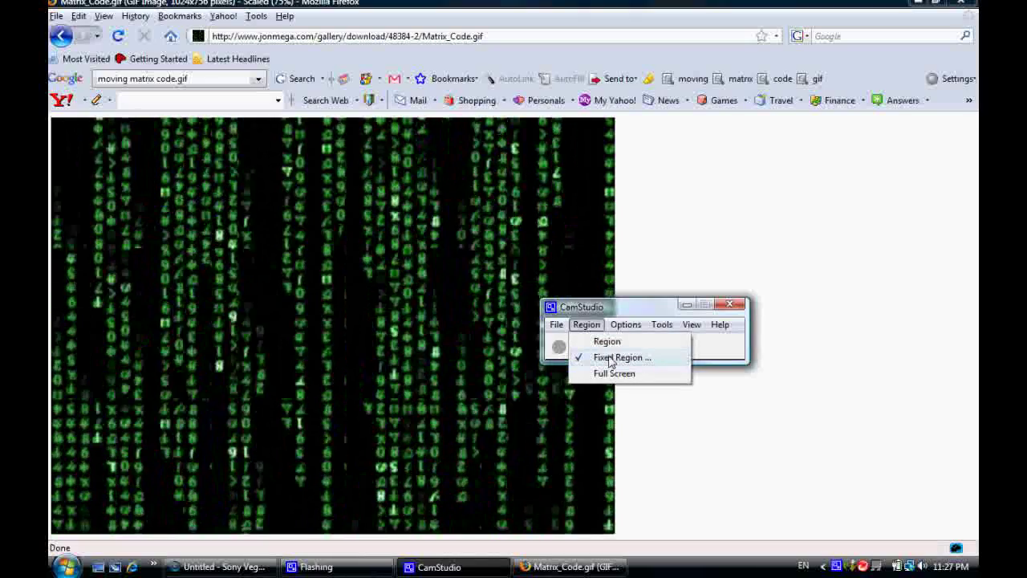
left_click(612, 359)
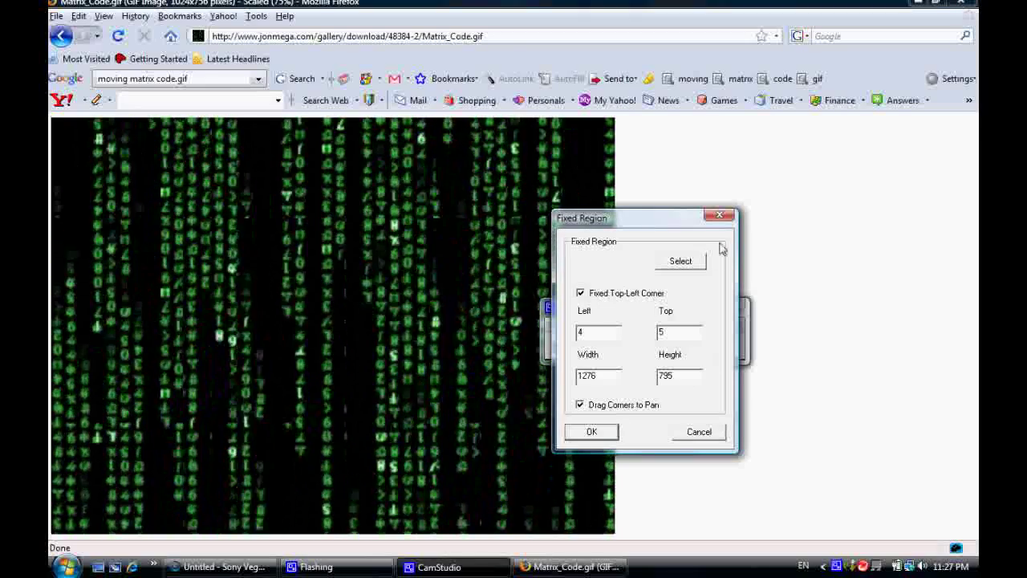
left_click(721, 217)
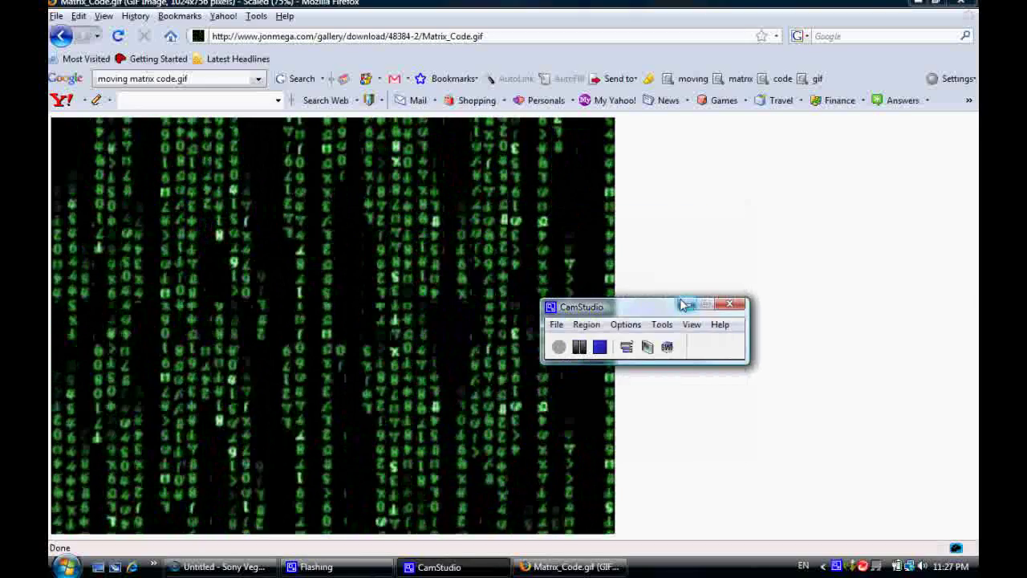
left_click(685, 304)
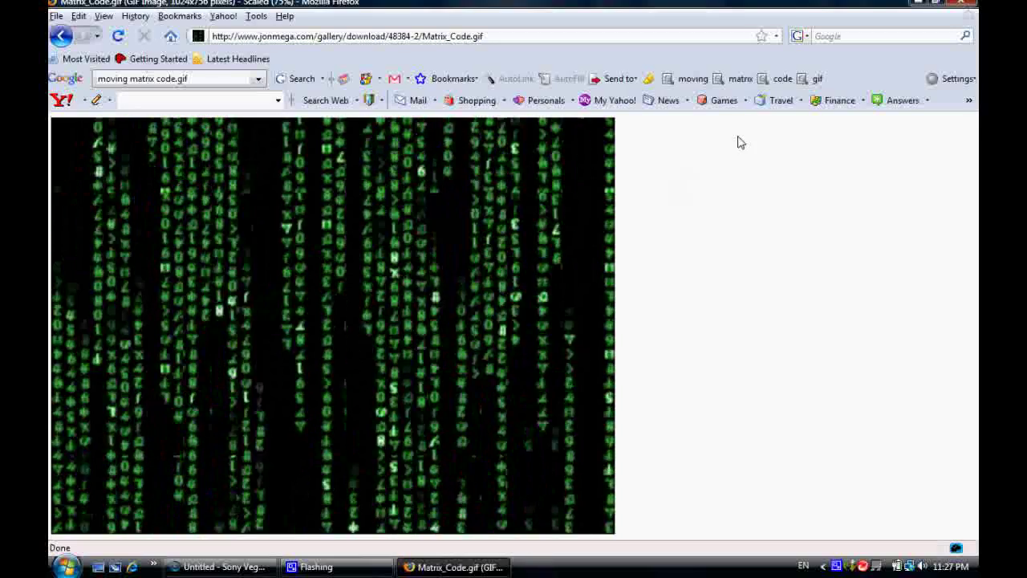
- Close Firefox, return to Vegas and add default Sony Text media to the timeline
left_click(960, 7)
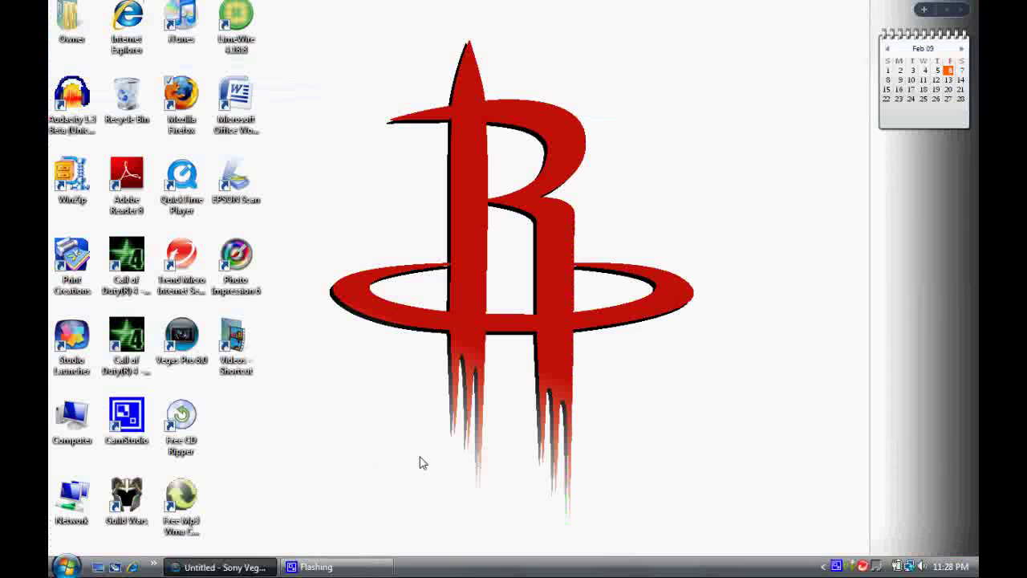
left_click(255, 571)
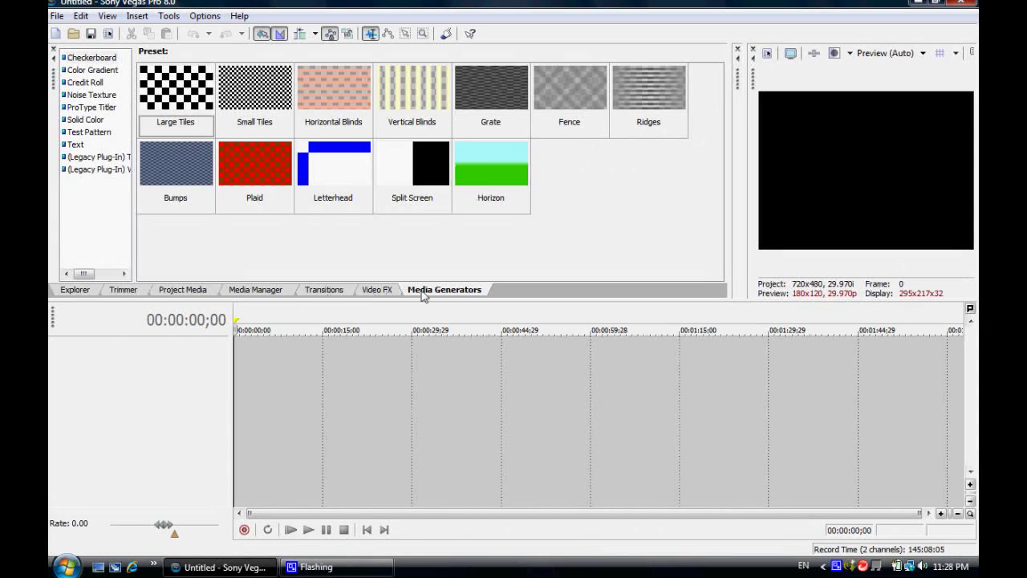
left_click(74, 145)
left_click_drag(175, 87, 250, 343)
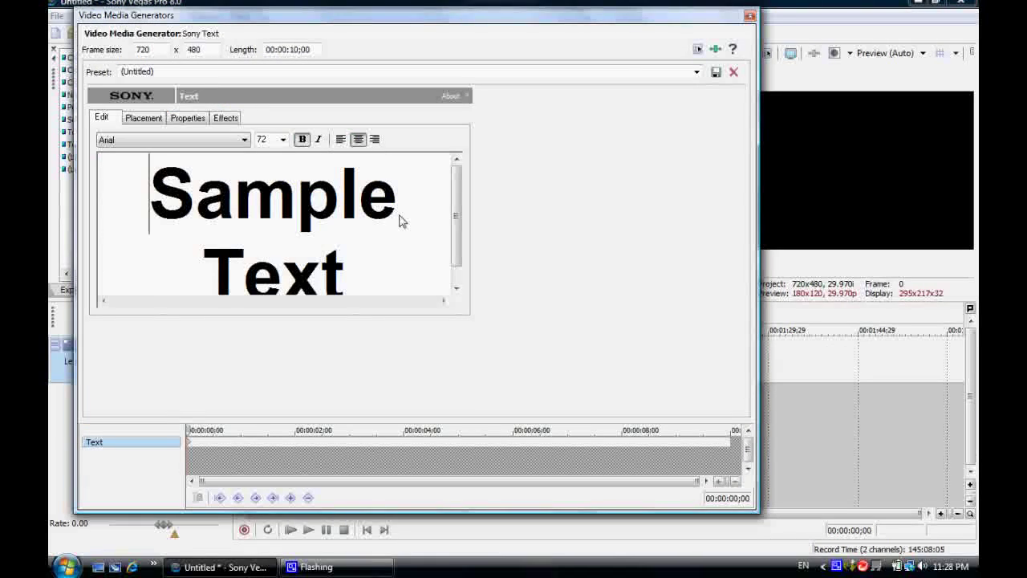
- Replace the sample text with 'Team Texas' in the Bleeding Cowboys font
key("Delete")
key("Delete")
key("Delete")
key("Delete")
key("Delete")
key("Delete")
key("Delete")
key("Delete")
key("Delete")
key("Delete")
key("Delete")
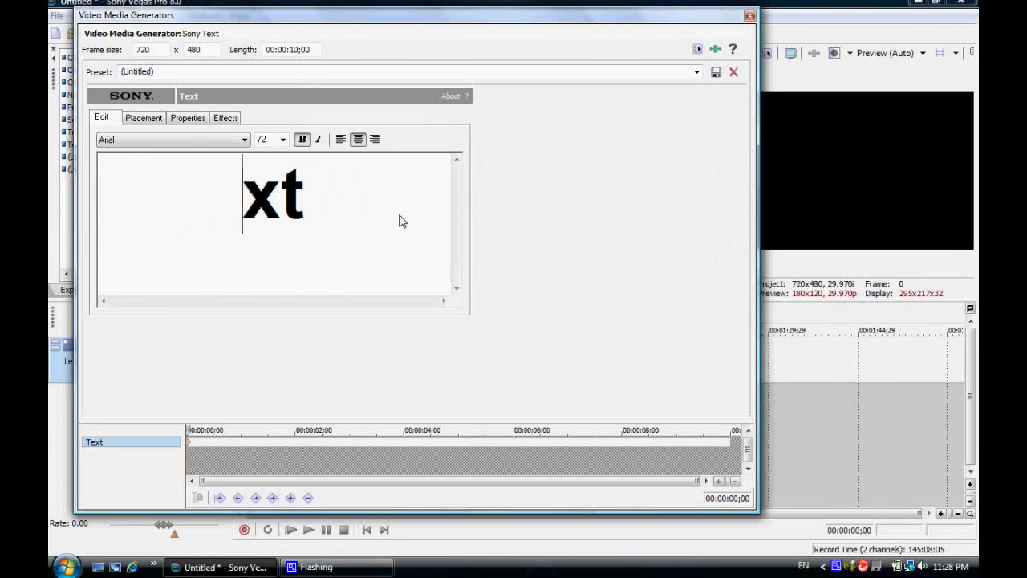
left_click(227, 141)
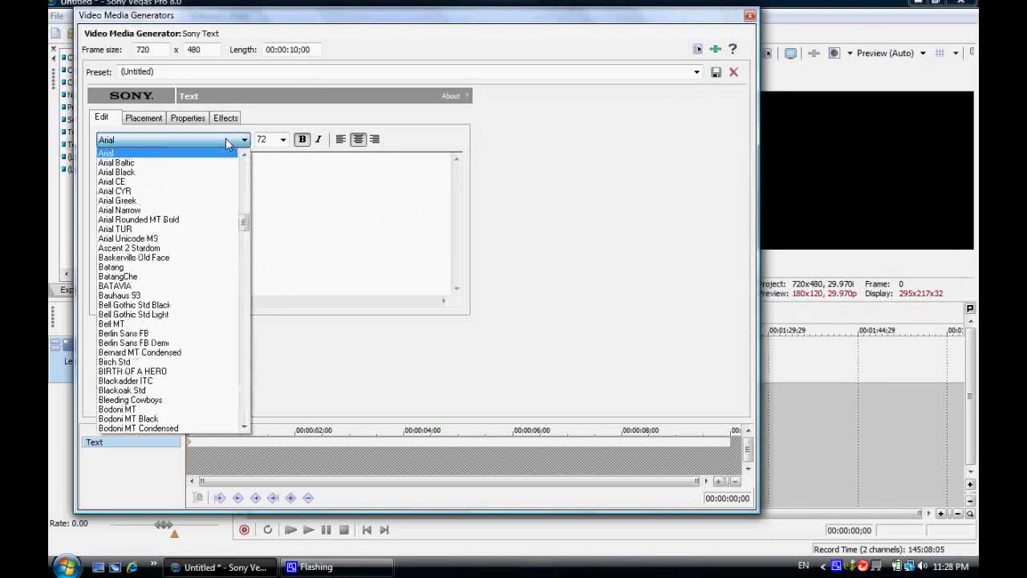
type("ble")
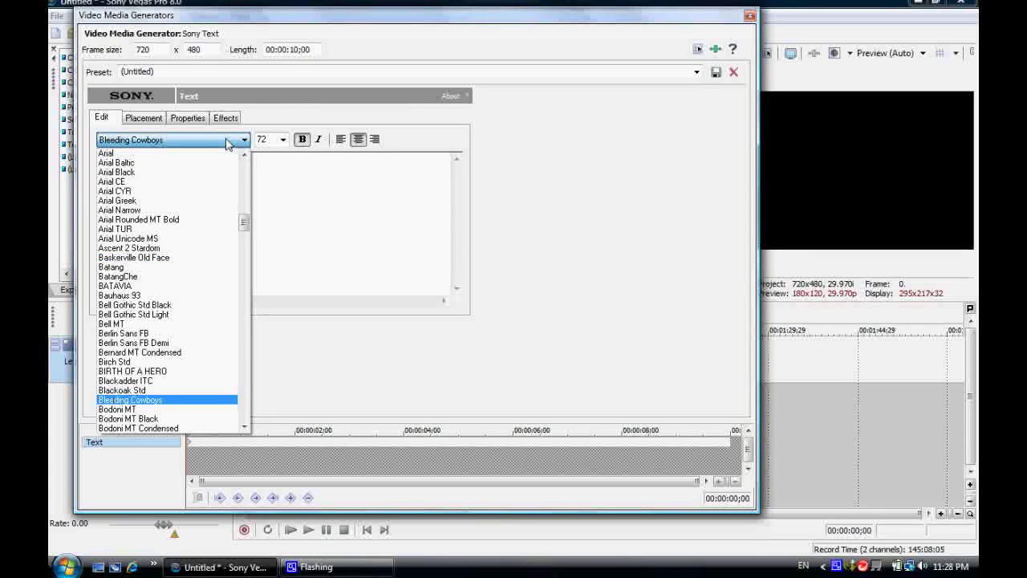
key("Return")
left_click(260, 182)
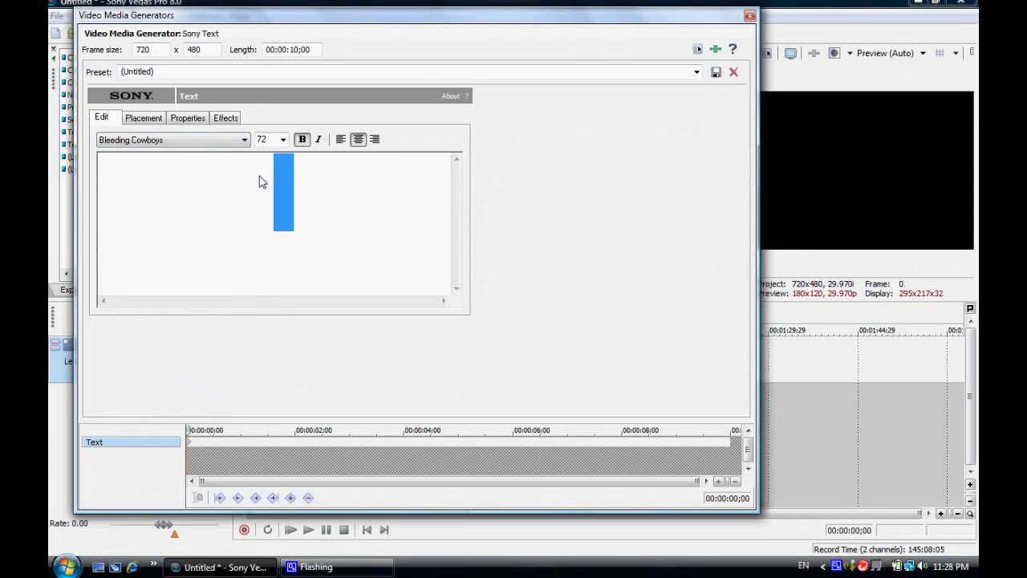
type("Team T")
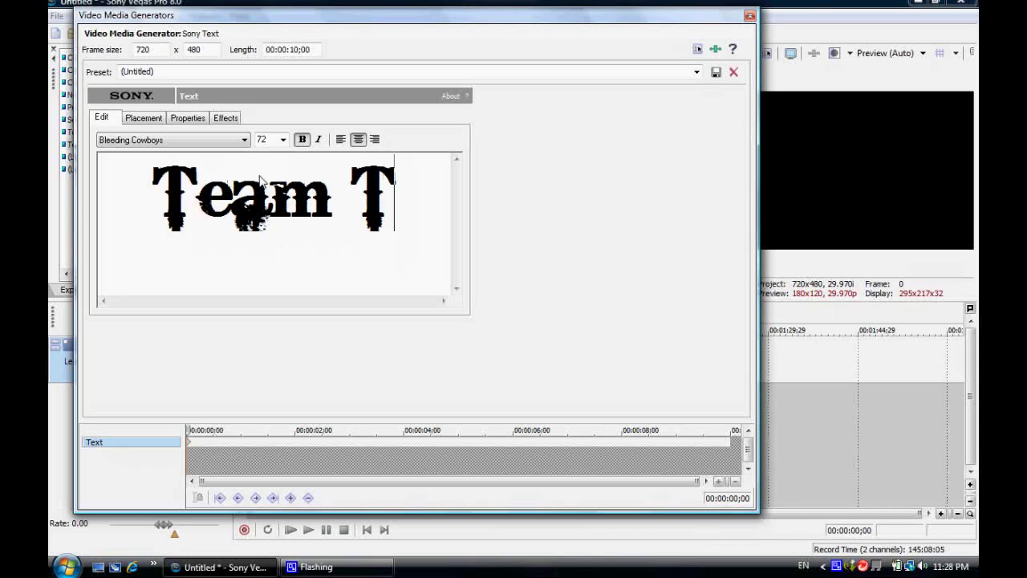
type("exas")
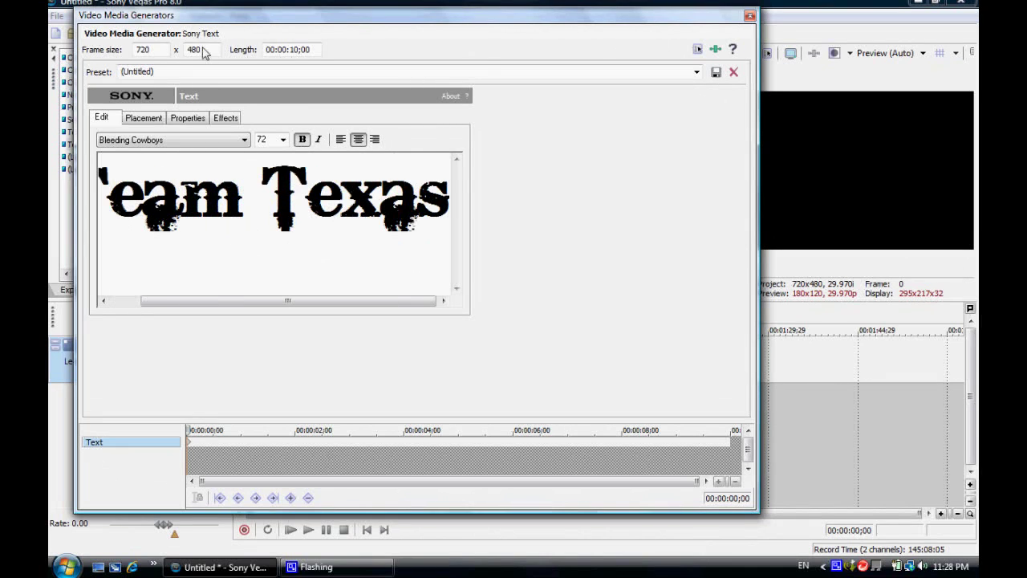
- Set the title text colour to bright green (R 97, G 255, B 27)
left_click(206, 120)
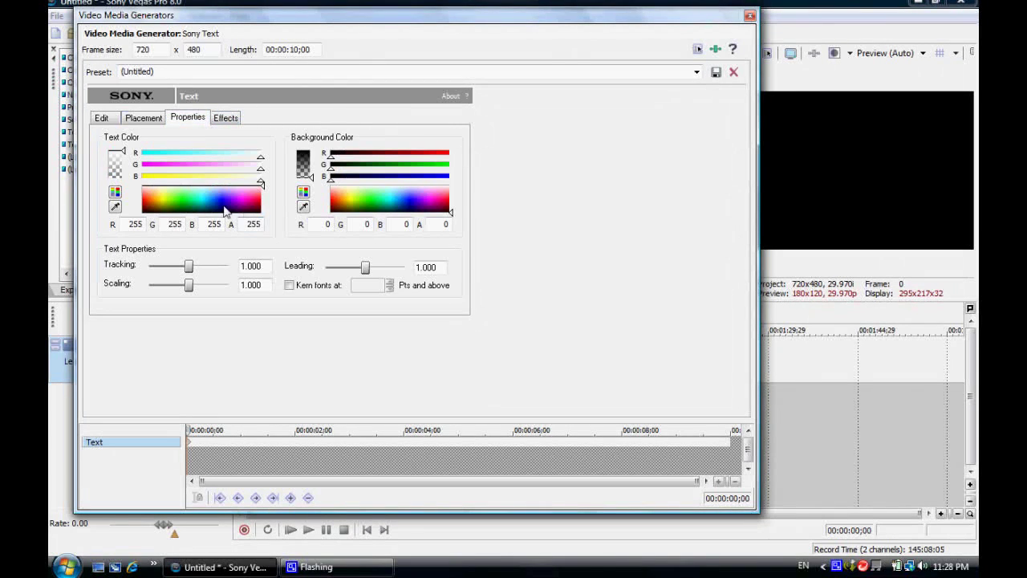
left_click(173, 199)
left_click_drag(174, 202, 177, 199)
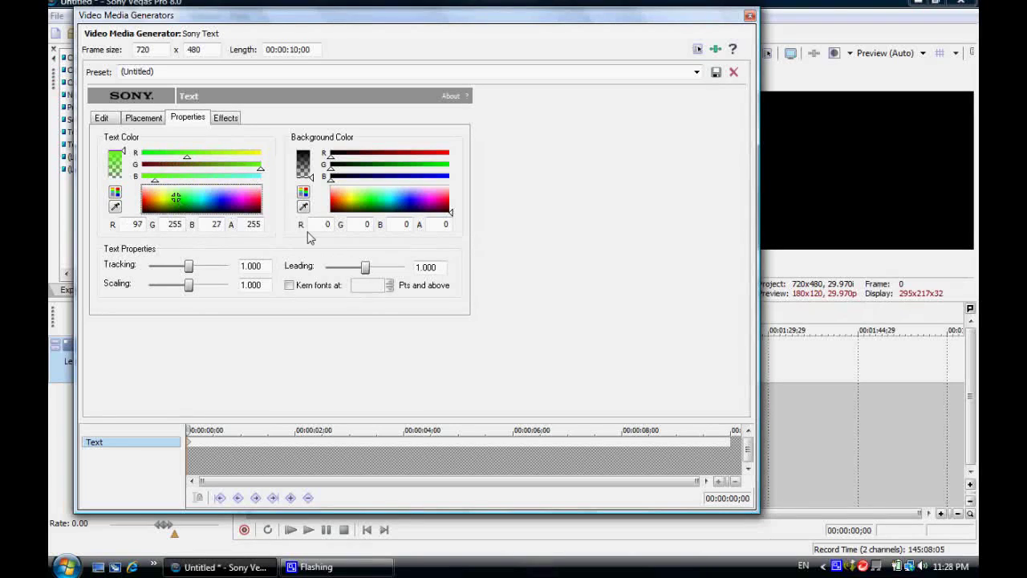
- Move the text clip to the timeline start and reposition the undocked generator window
double_click(658, 16)
left_click(257, 412)
left_click_drag(253, 367, 245, 367)
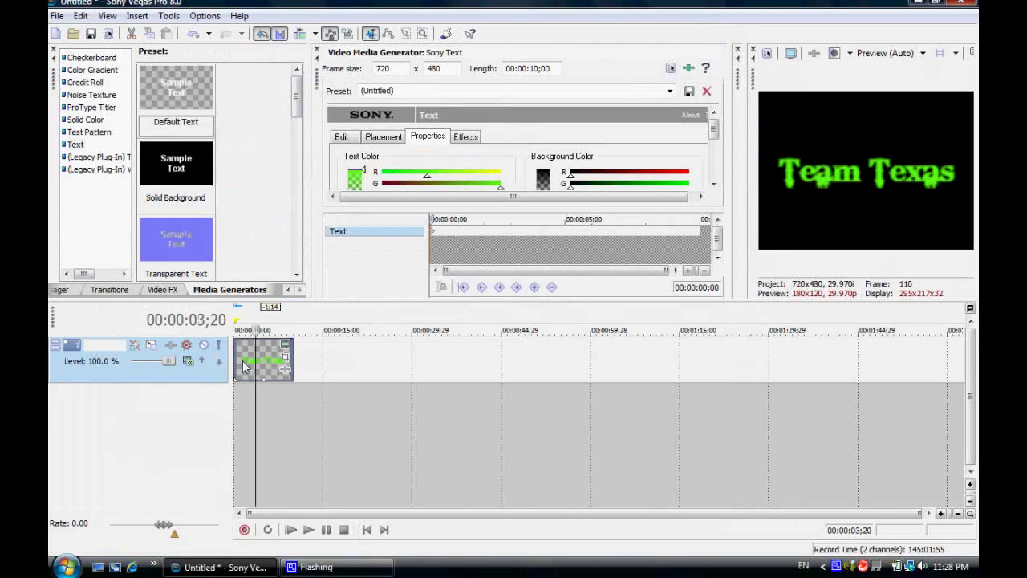
key("ctrl+Home")
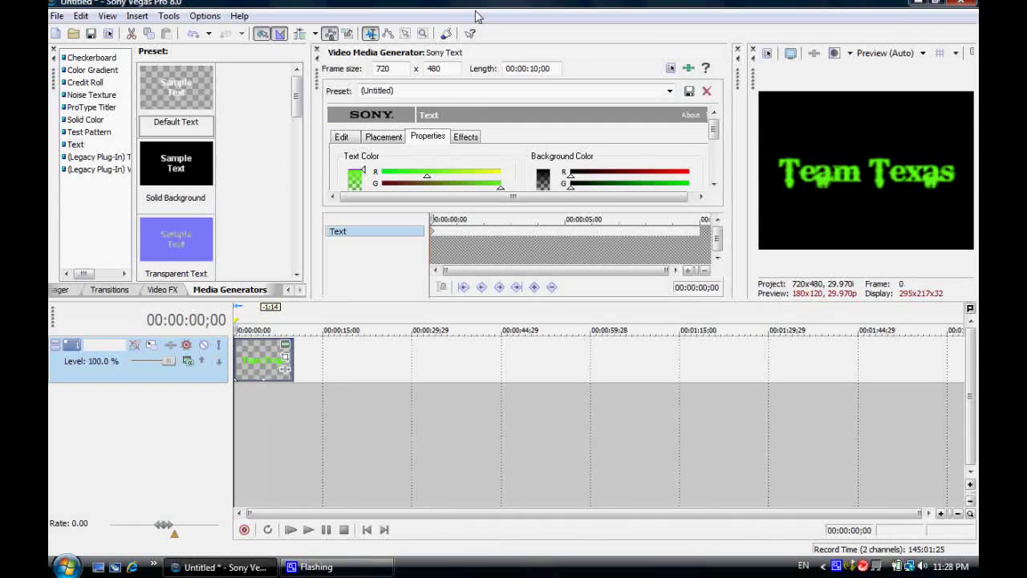
double_click(321, 86)
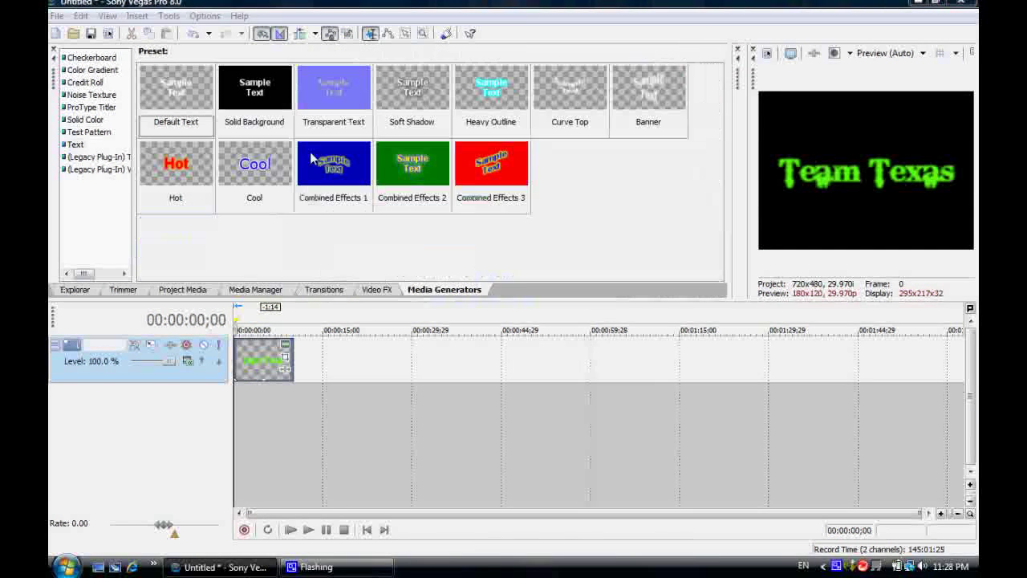
left_click_drag(311, 149, 157, 126)
left_click_drag(250, 121, 176, 10)
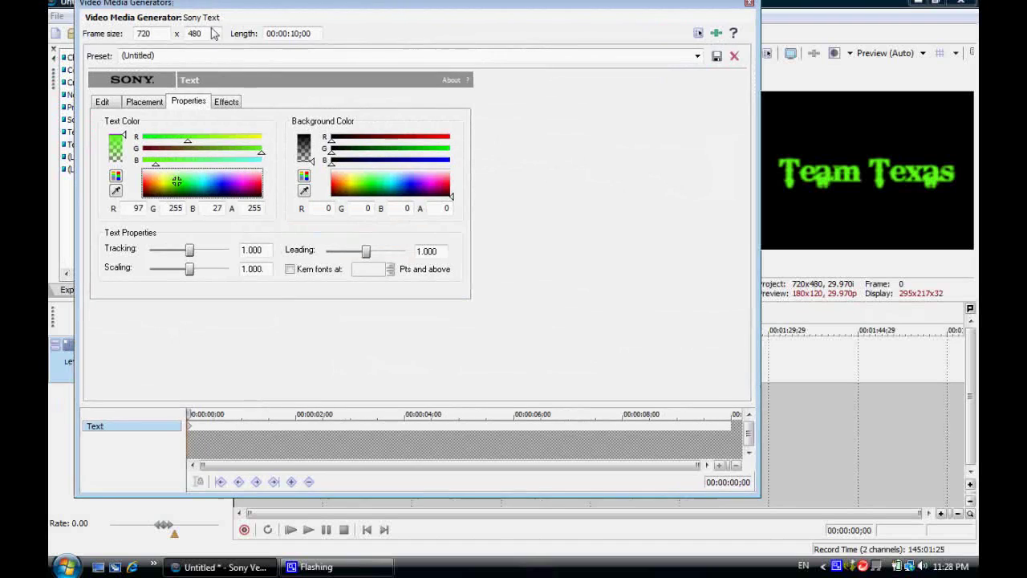
- Turn on a green outline around the Team Texas letters
left_click(227, 102)
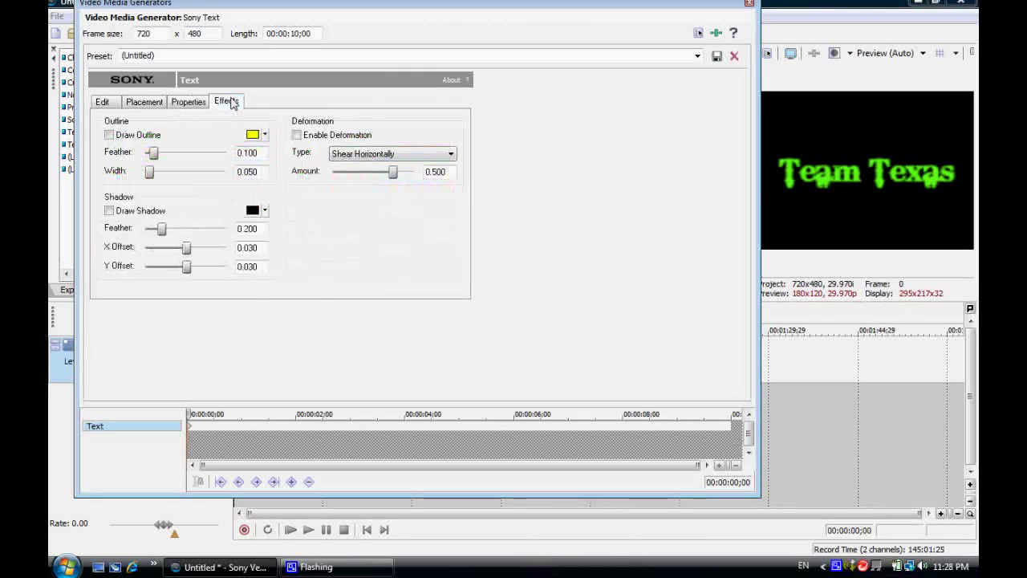
left_click(189, 101)
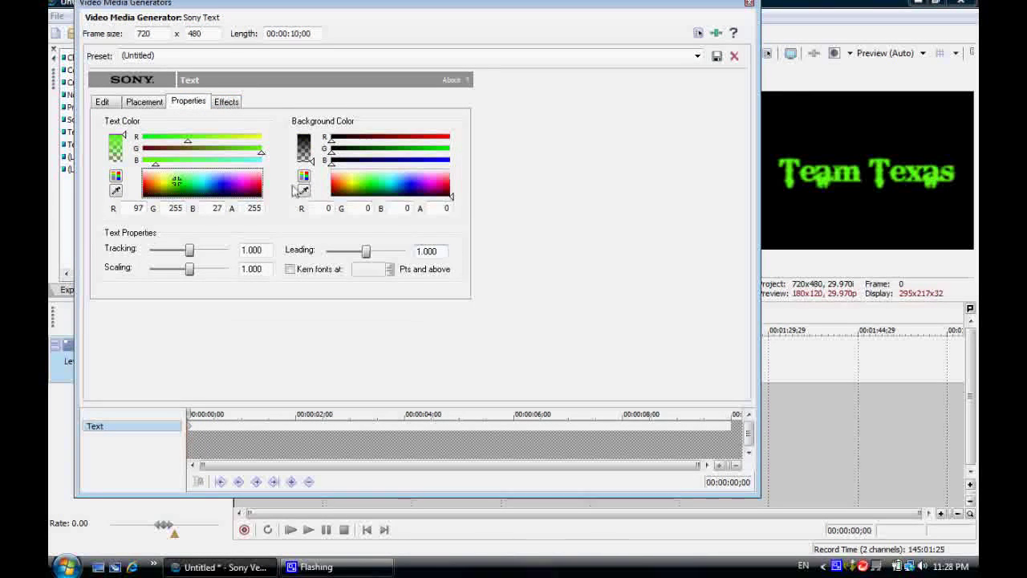
left_click(228, 102)
left_click(264, 135)
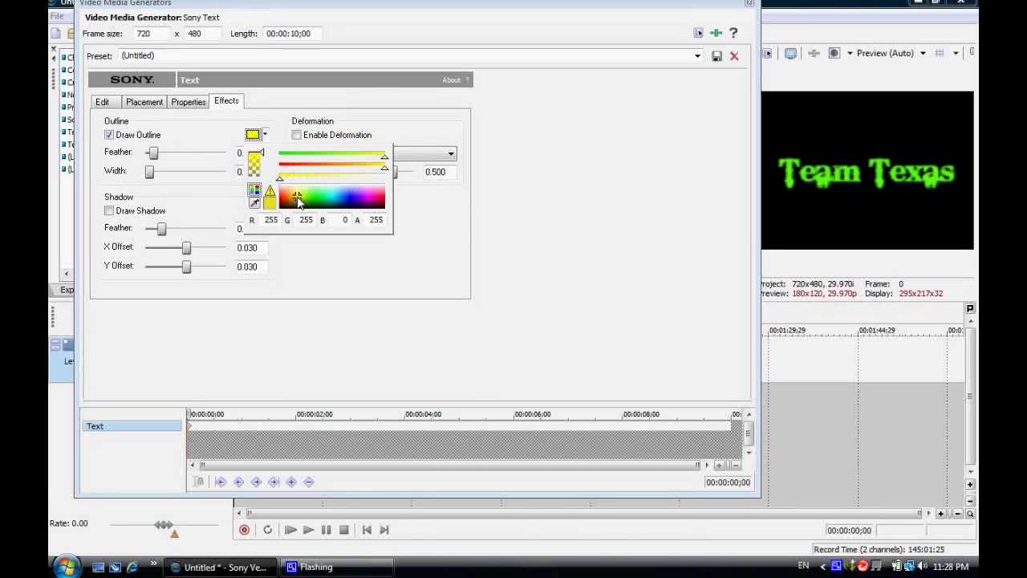
left_click_drag(298, 195, 309, 200)
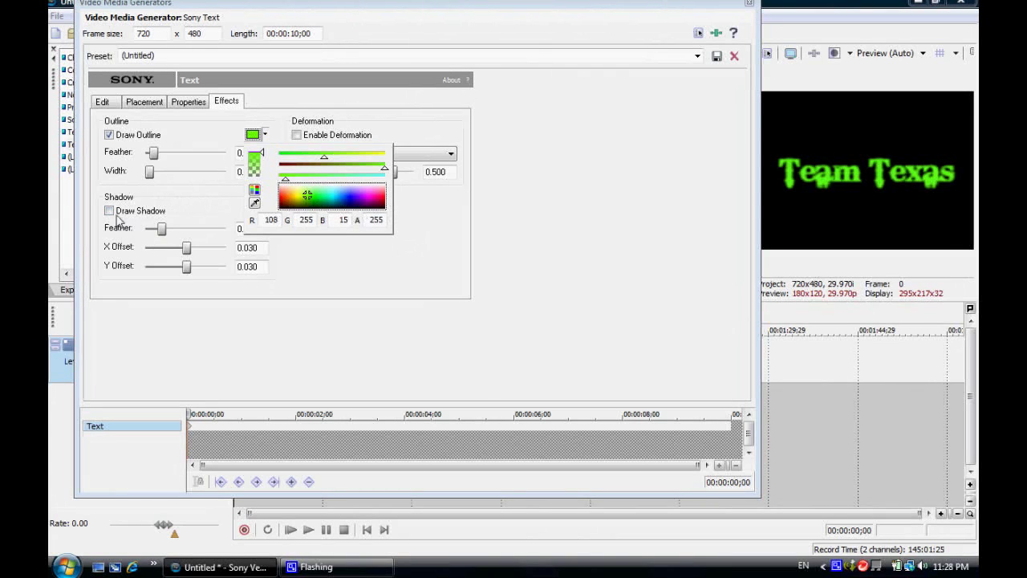
- Add a green shadow with feather 1.000 for a glow, then close the generator
left_click(161, 230)
left_click_drag(161, 229, 239, 234)
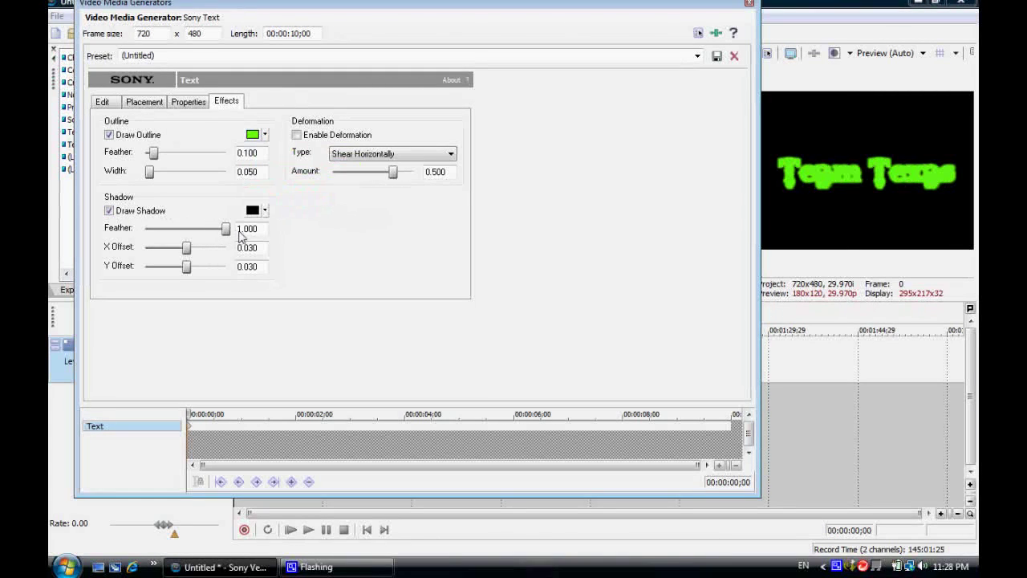
left_click(265, 211)
left_click(311, 273)
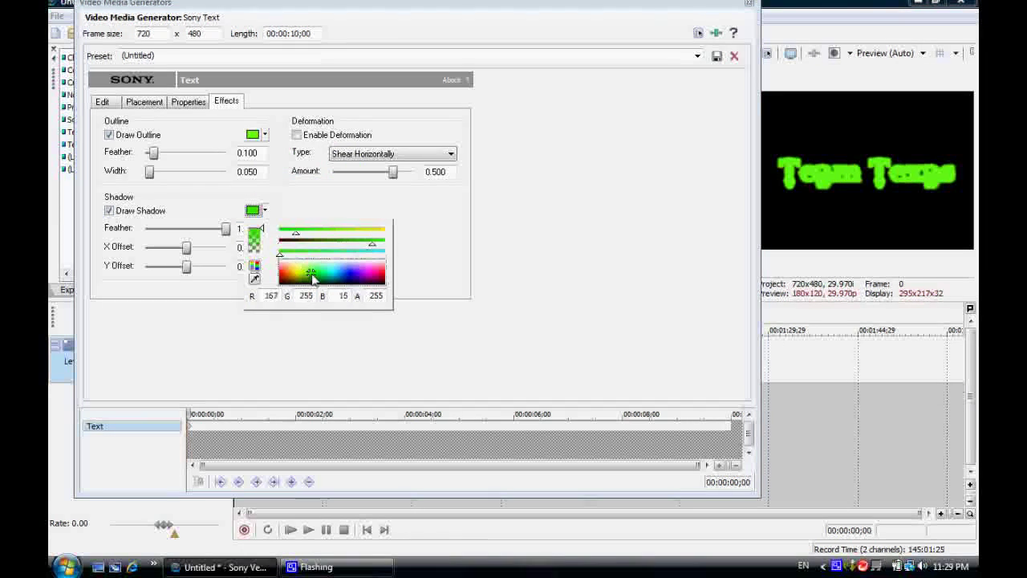
left_click_drag(311, 275, 309, 277)
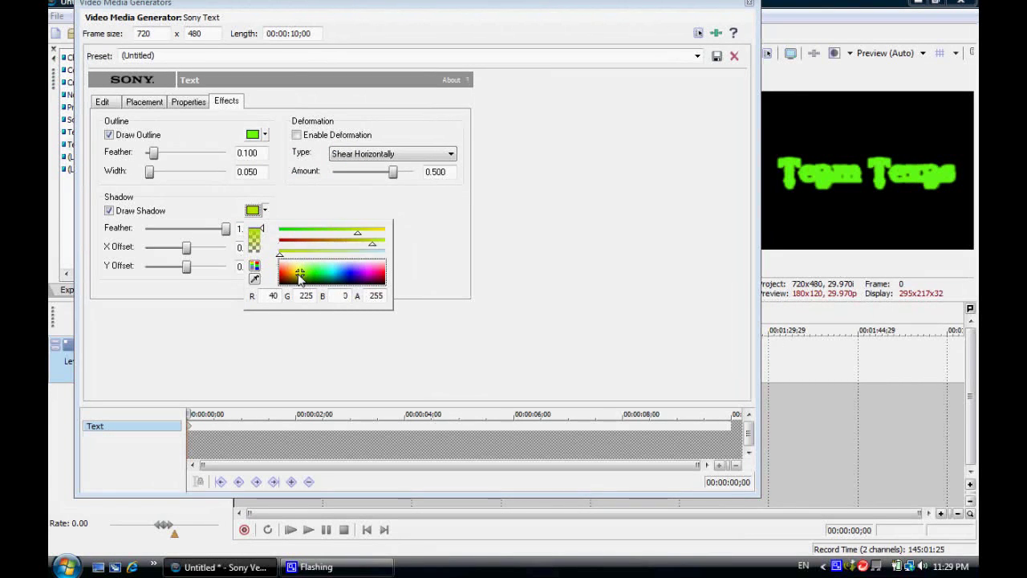
left_click_drag(298, 276, 311, 275)
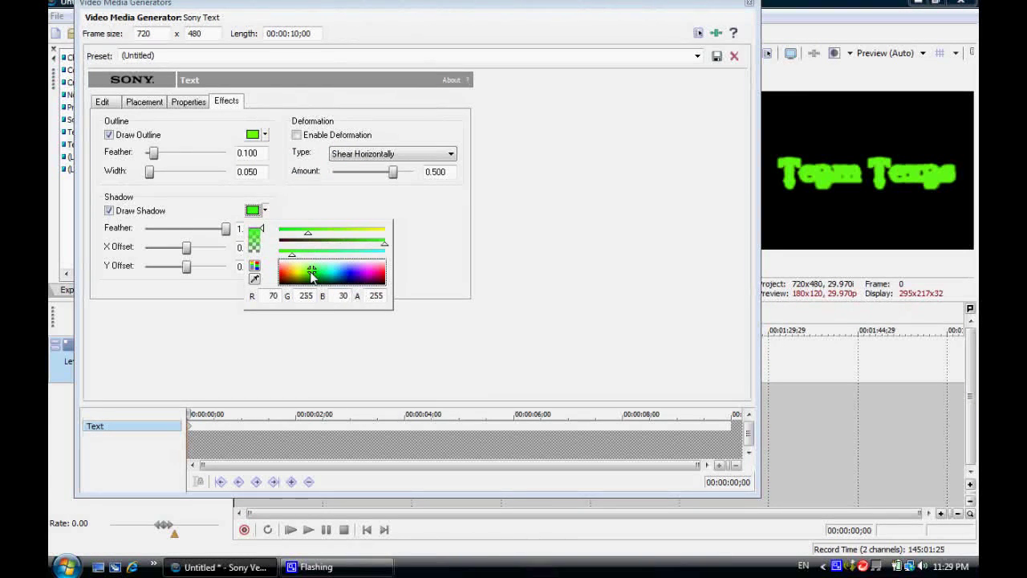
left_click(417, 231)
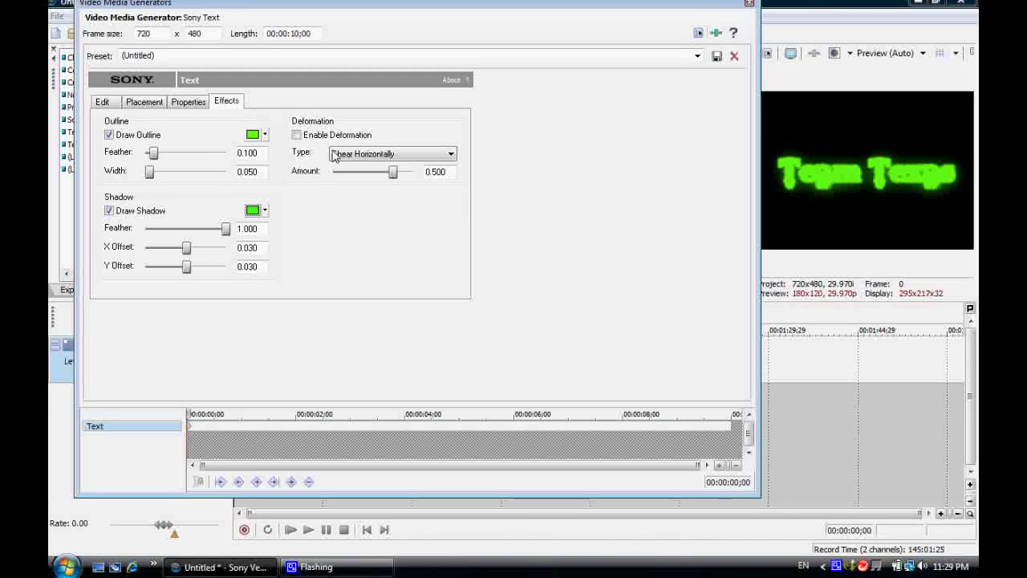
left_click(748, 3)
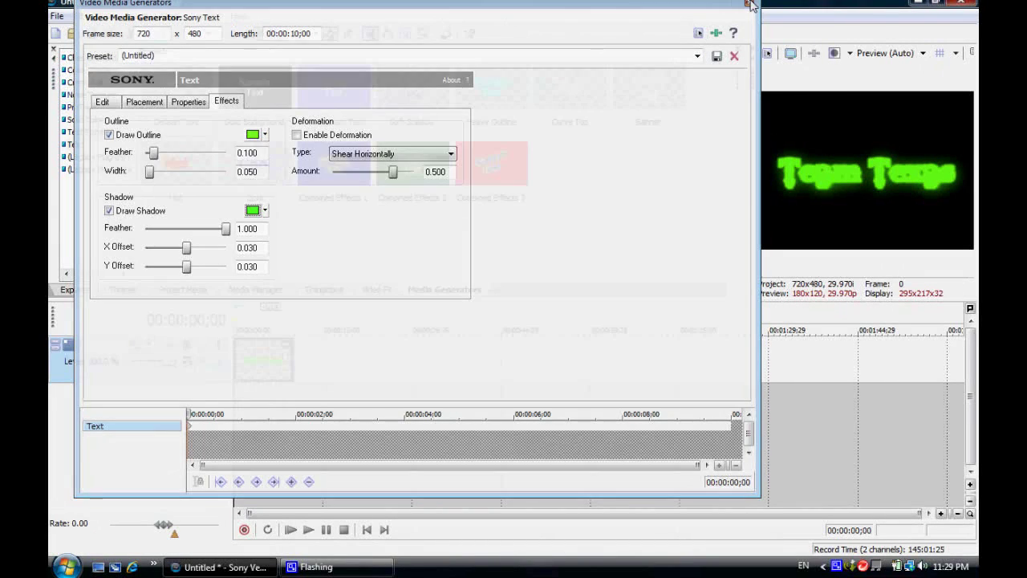
- Drag the TV Simulator 'Reset to None' preset onto the Team Texas text event
left_click(378, 291)
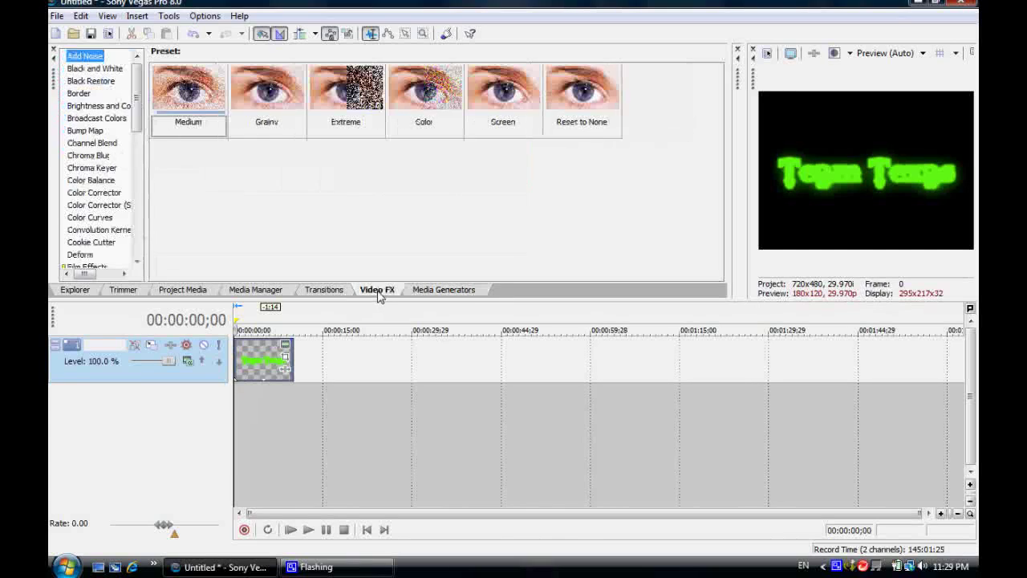
left_click_drag(137, 103, 137, 228)
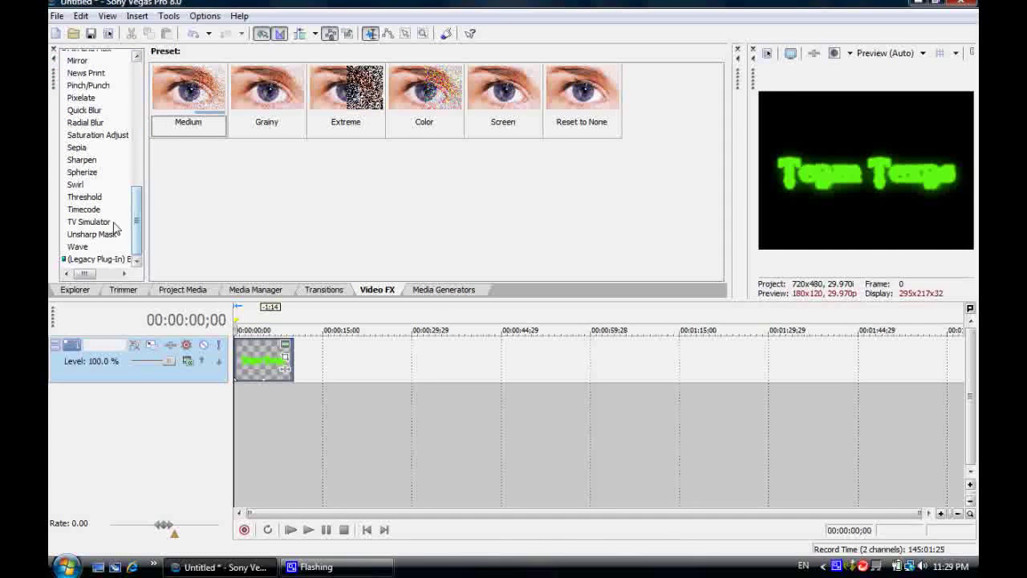
left_click(100, 225)
left_click(348, 134)
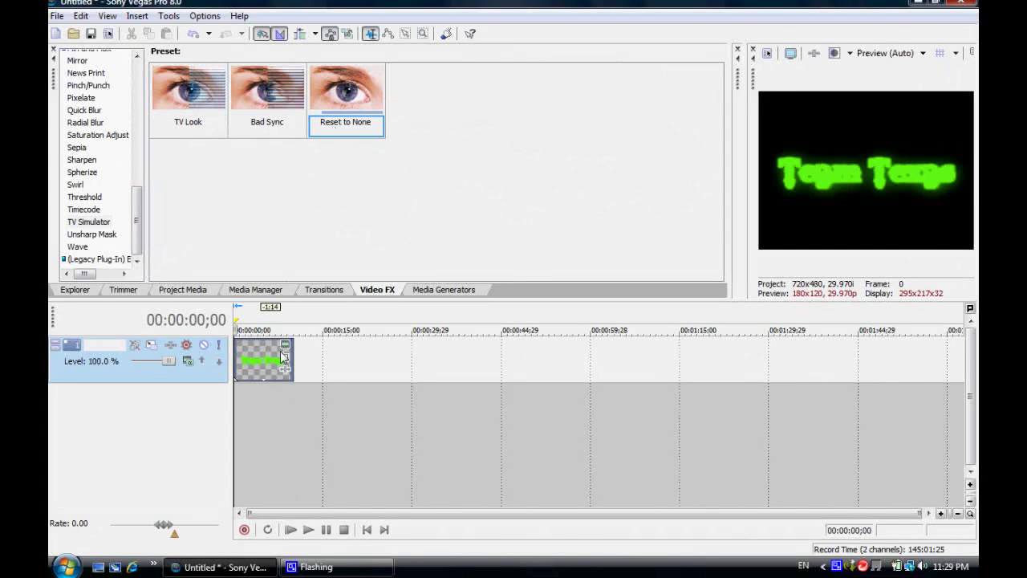
left_click_drag(270, 359, 271, 360)
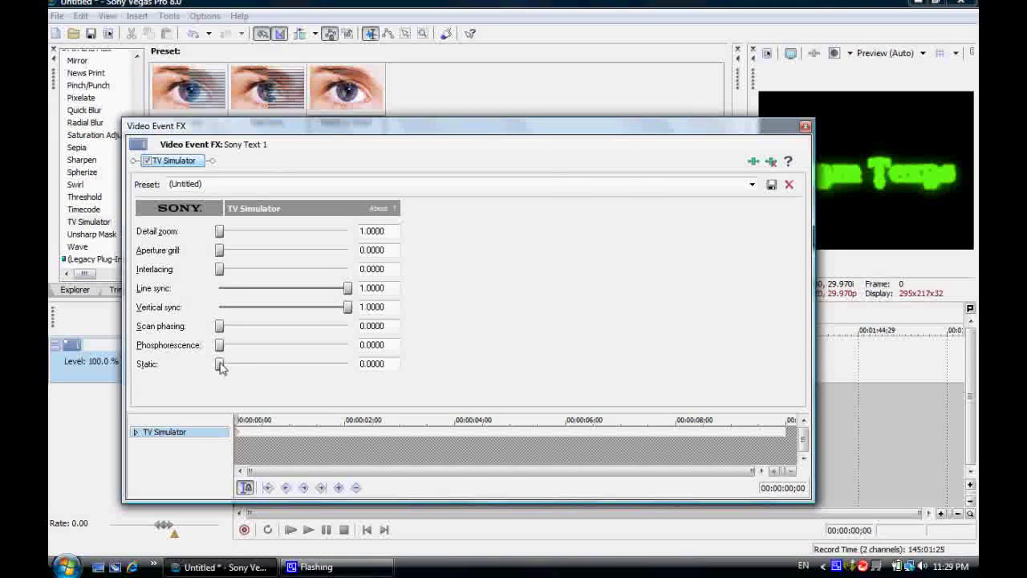
- Set TV Simulator Static to 0.3120, Interlacing to 0.2100 and Phosphorescence to 0.2380
left_click_drag(221, 366, 259, 366)
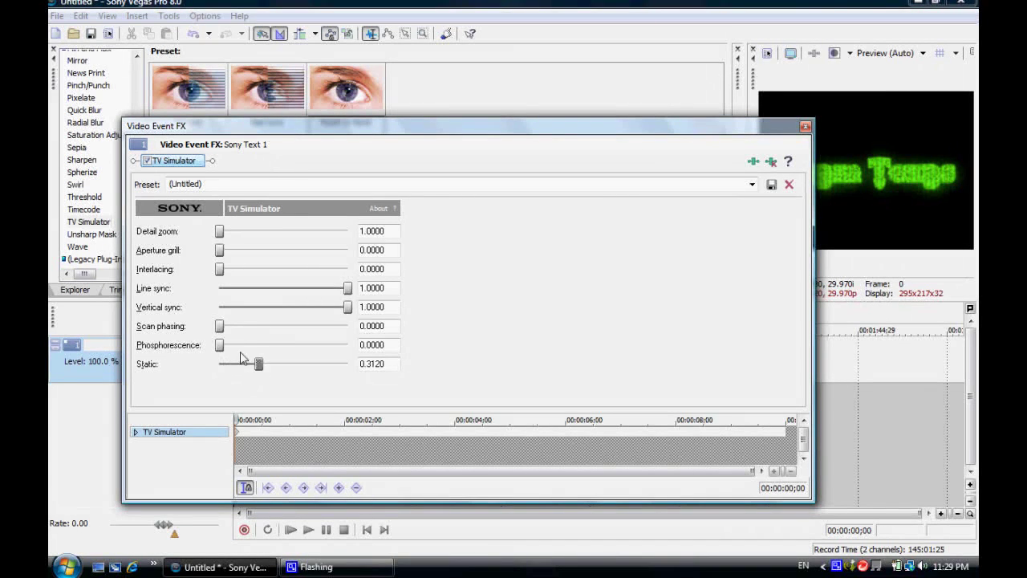
left_click(221, 270)
left_click_drag(221, 270, 254, 250)
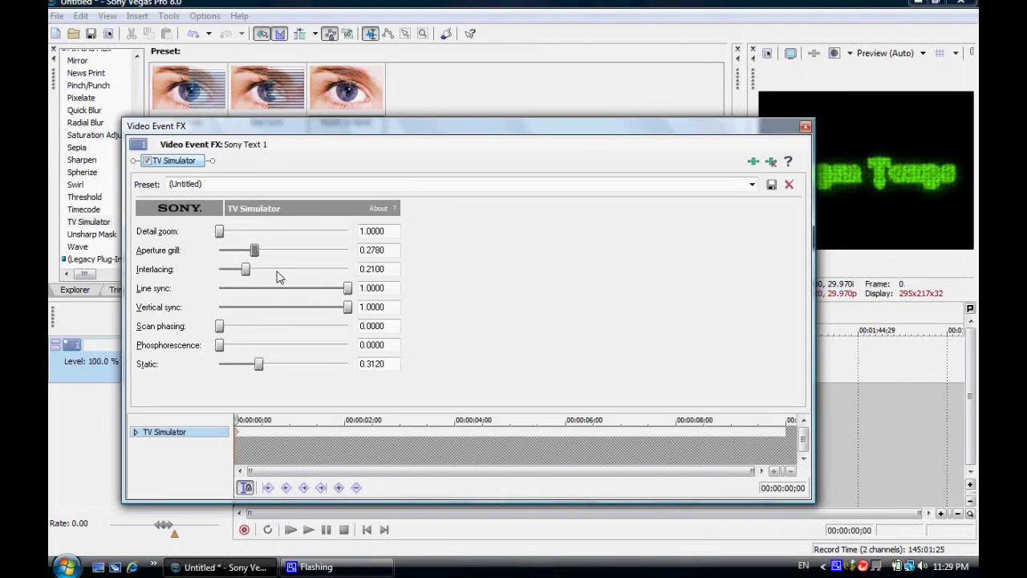
left_click_drag(219, 345, 258, 329)
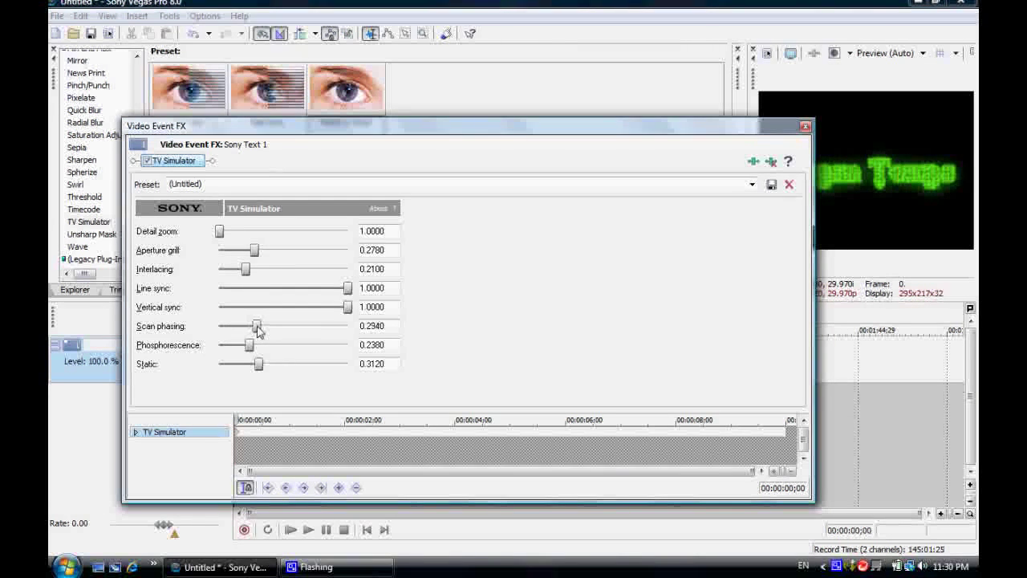
- Undock the video preview and scrub the effect timeline from 00:00:00;10 to preview the title
double_click(931, 180)
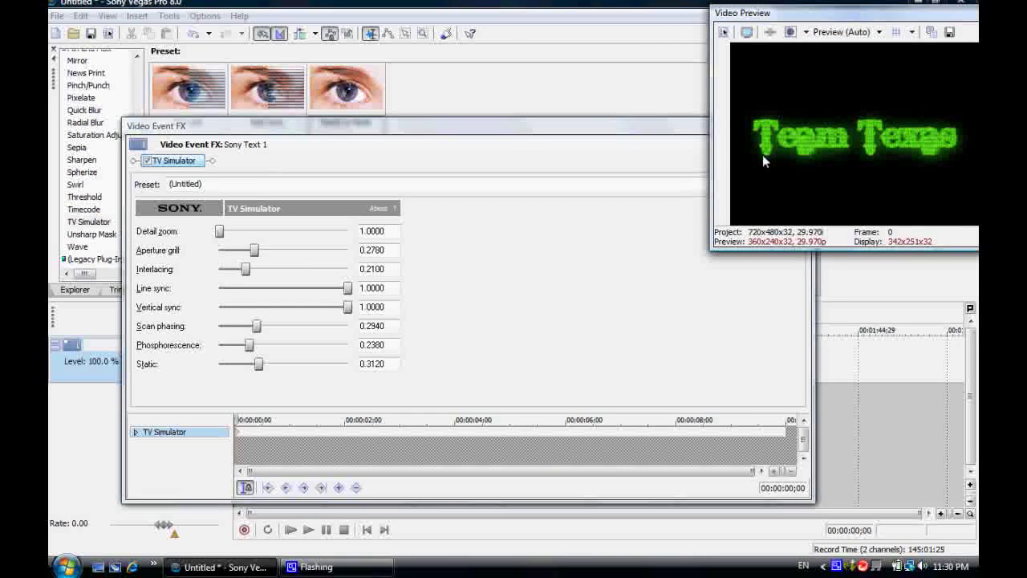
left_click(635, 134)
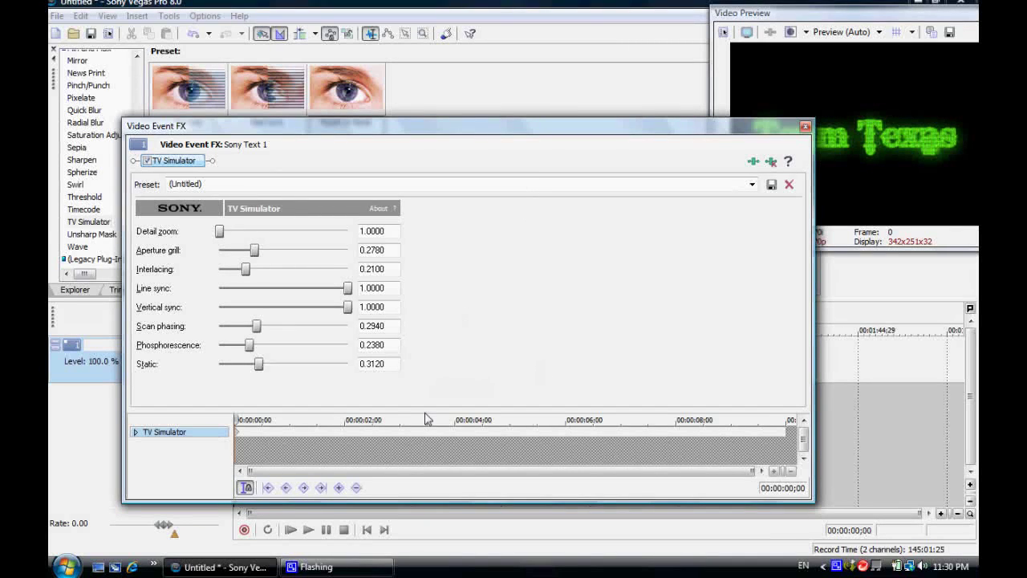
left_click(256, 447)
left_click_drag(262, 427, 283, 431)
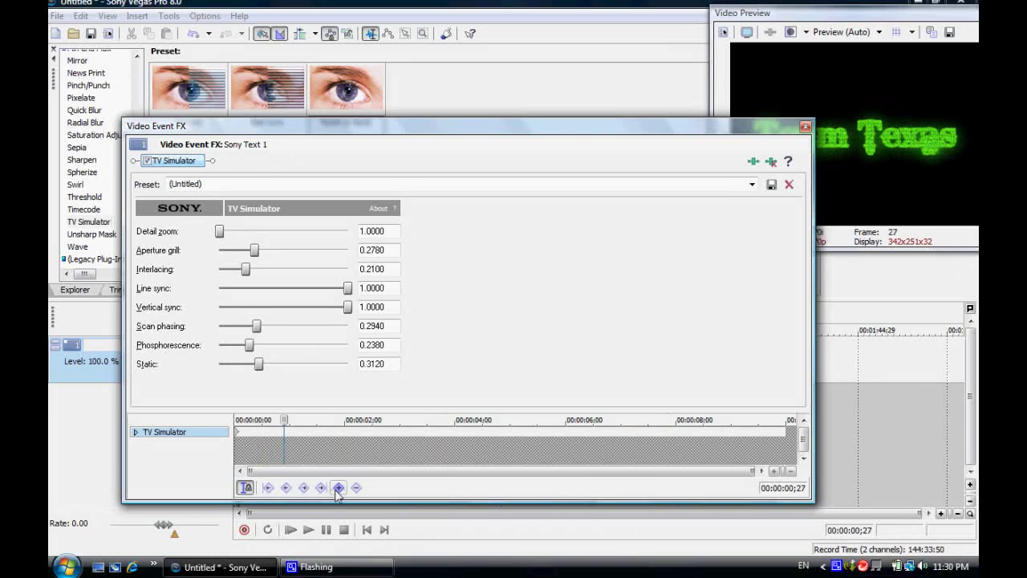
- Create a hold keyframe at 00:00:00;27 on the TV Simulator effect
left_click(338, 487)
right_click(288, 433)
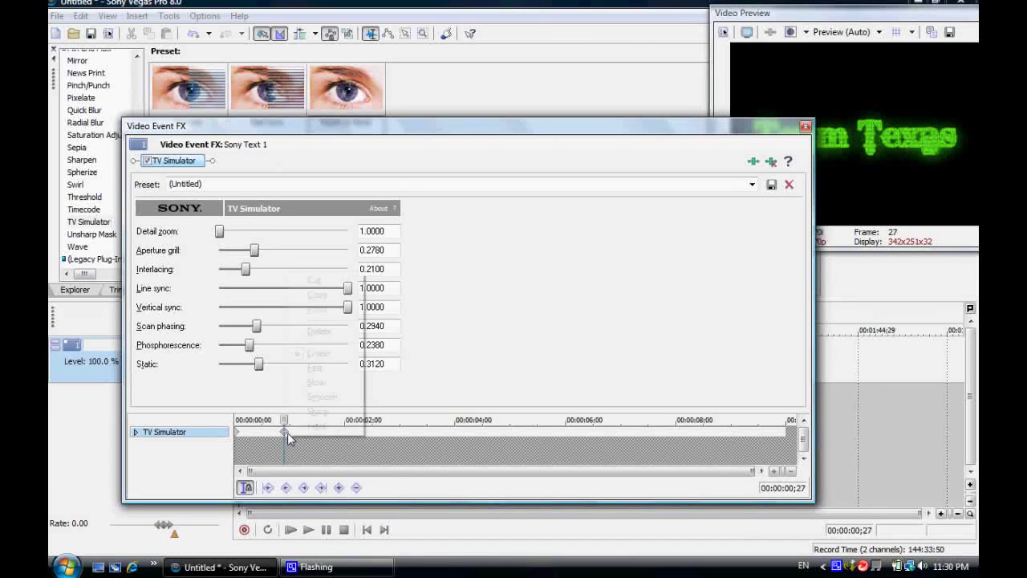
left_click(324, 427)
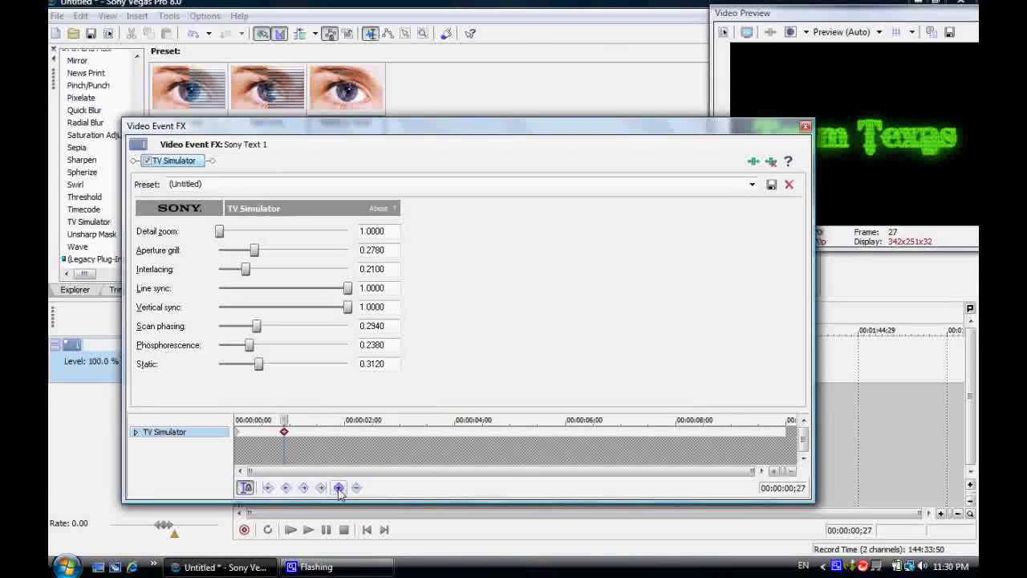
right_click(286, 431)
left_click(312, 424)
- Add a second keyframe at 00:00:01;02 and set its interpolation type
left_click_drag(284, 425, 293, 423)
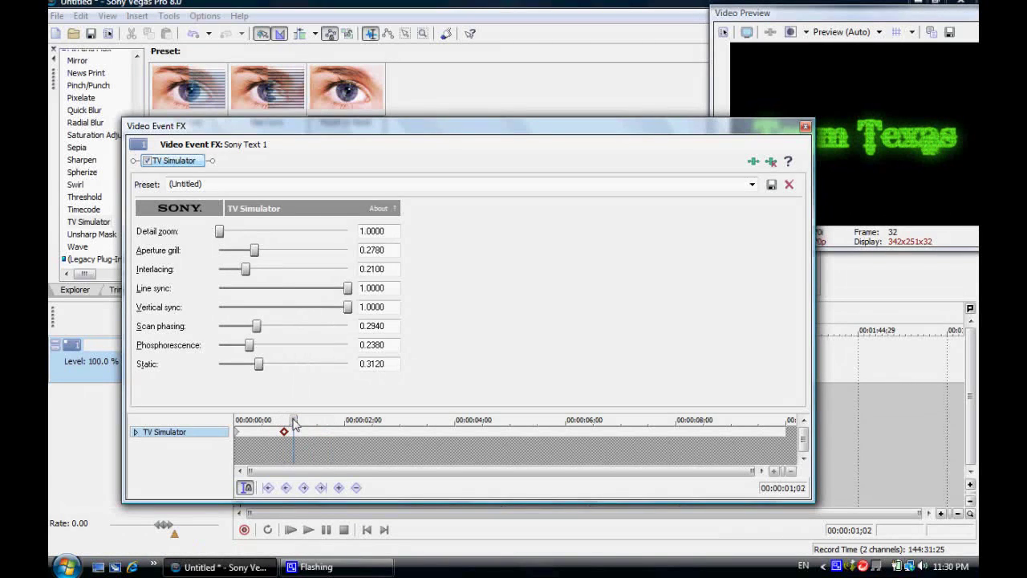
left_click(339, 487)
right_click(293, 432)
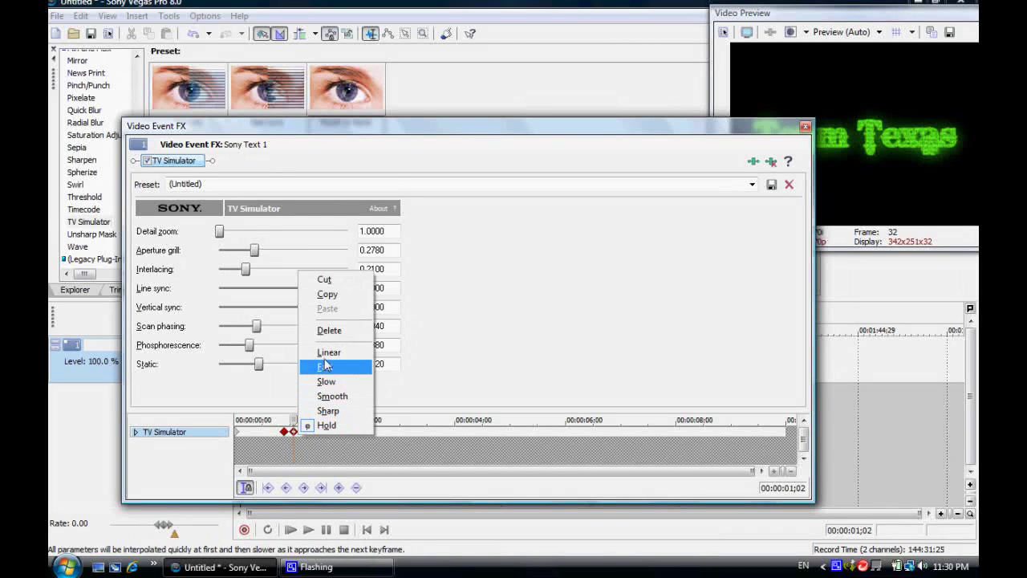
left_click(326, 355)
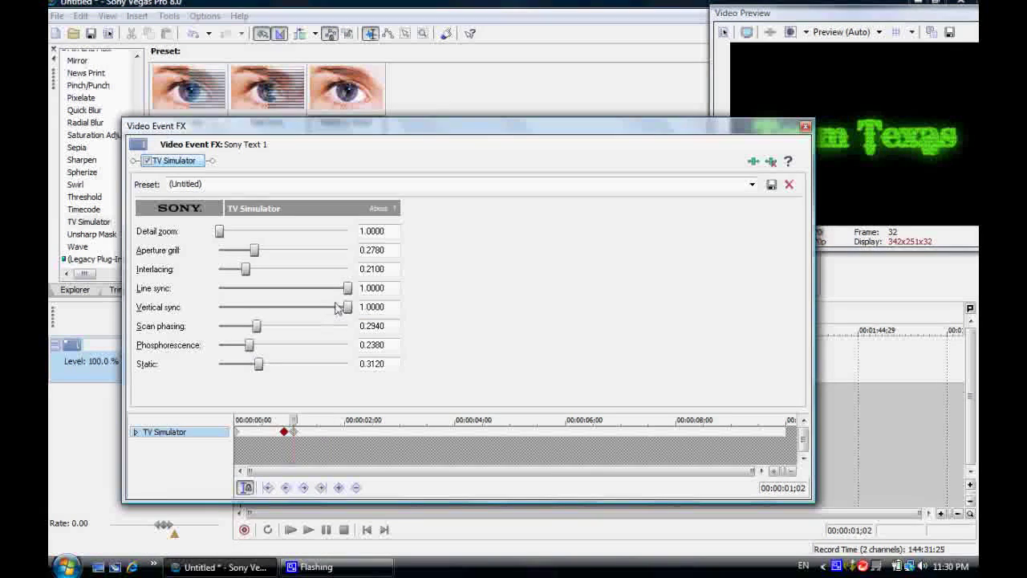
- Set Static and Interlacing to full; zero Phosphorescence, Scan phasing, Aperture grill and Line sync
left_click_drag(262, 367, 360, 368)
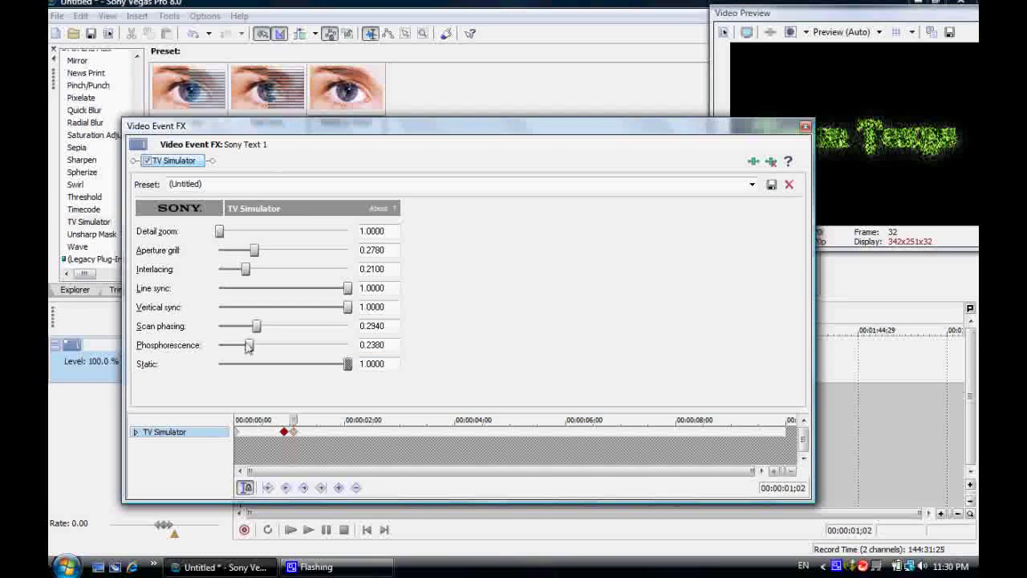
left_click_drag(249, 346, 194, 346)
left_click_drag(259, 331, 192, 329)
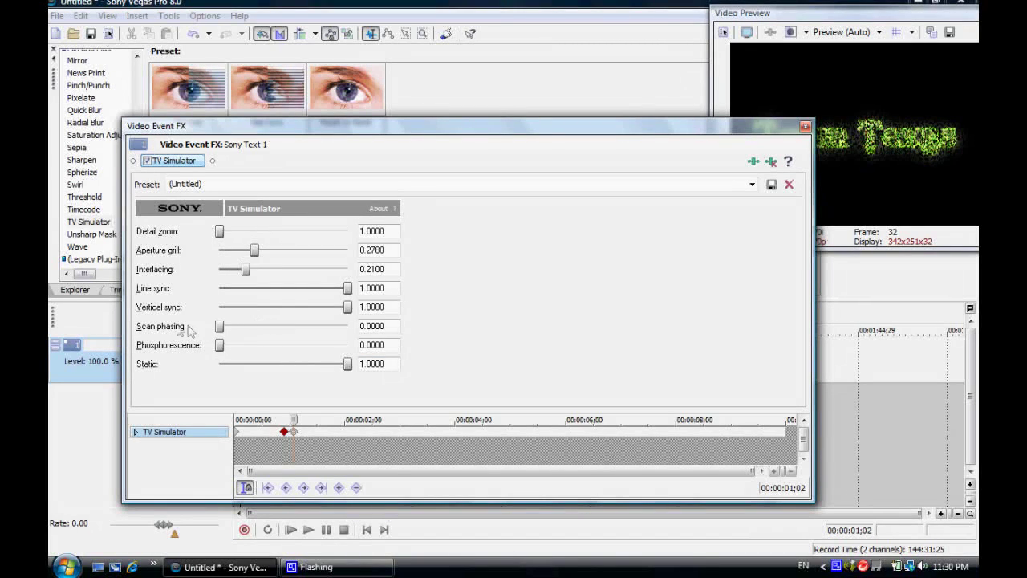
left_click_drag(256, 254, 180, 256)
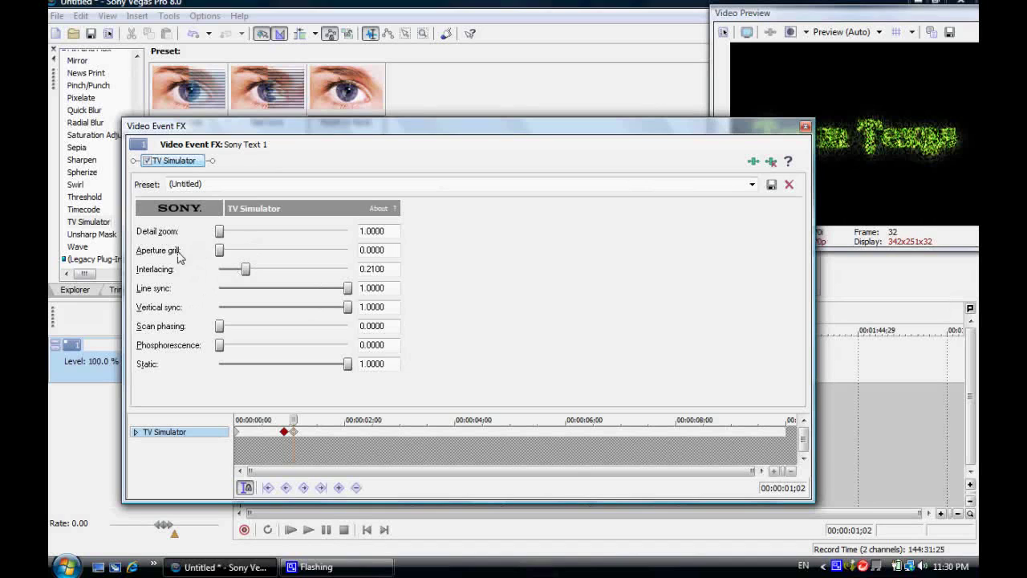
left_click_drag(246, 275, 353, 273)
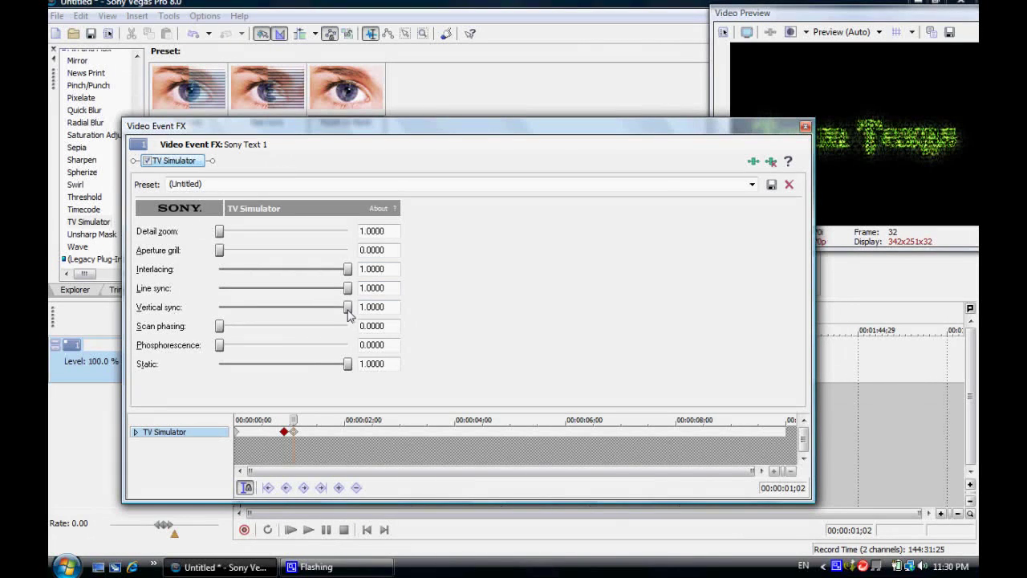
left_click_drag(348, 288, 147, 296)
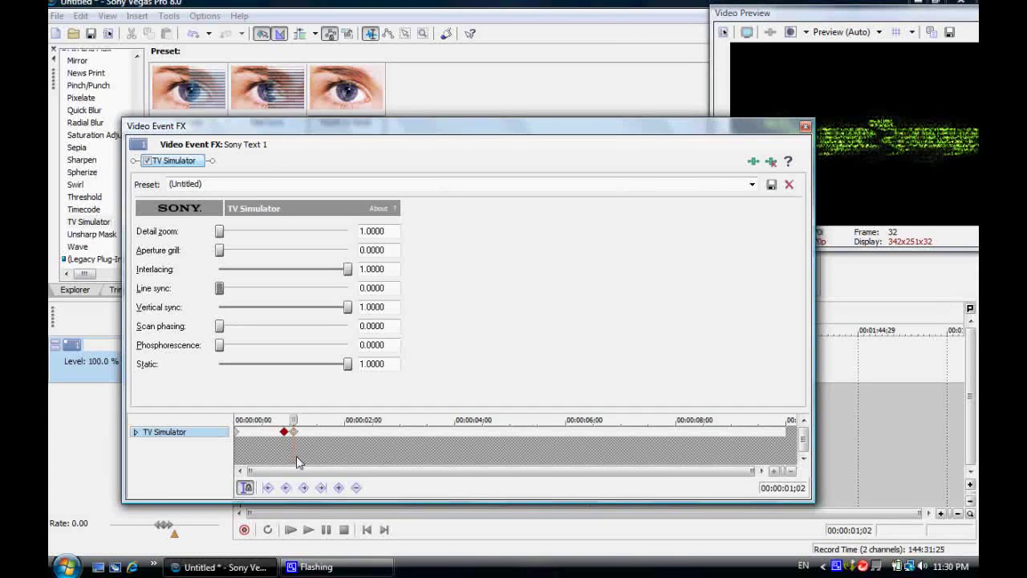
- Add a hold keyframe at 00:00:01;25 after previewing the distortion
left_click_drag(292, 427, 335, 432)
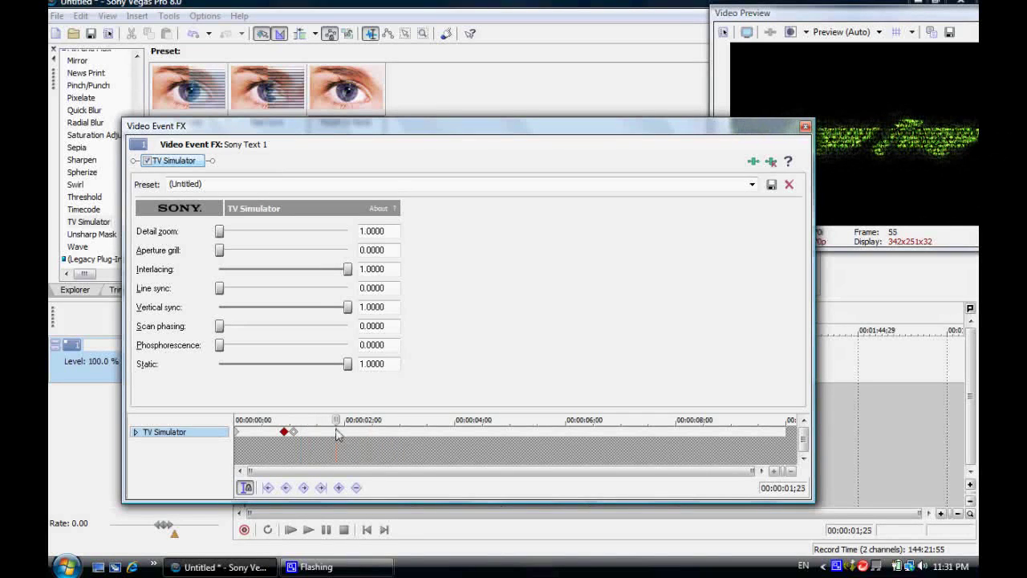
left_click(322, 487)
right_click(337, 432)
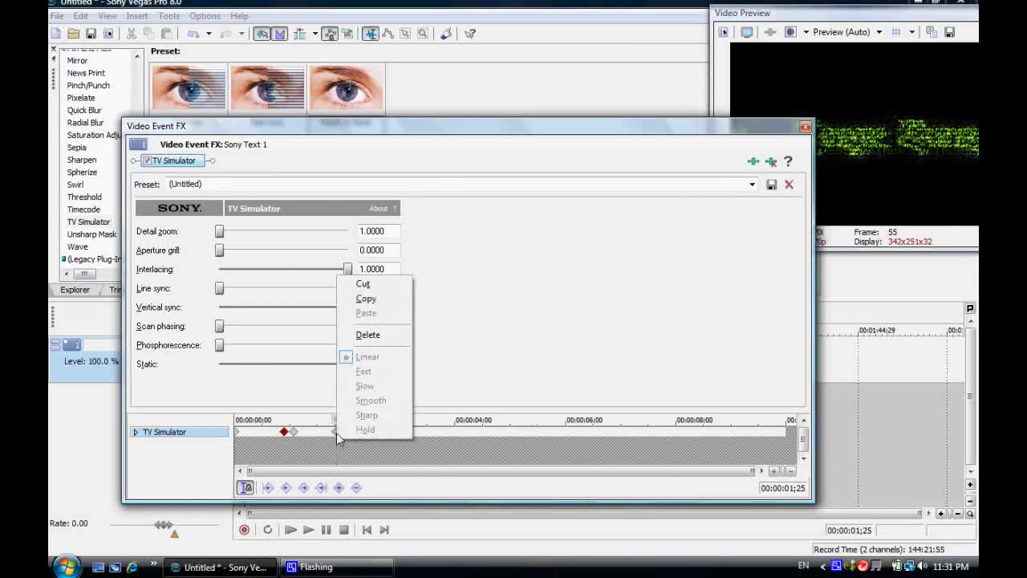
left_click(365, 430)
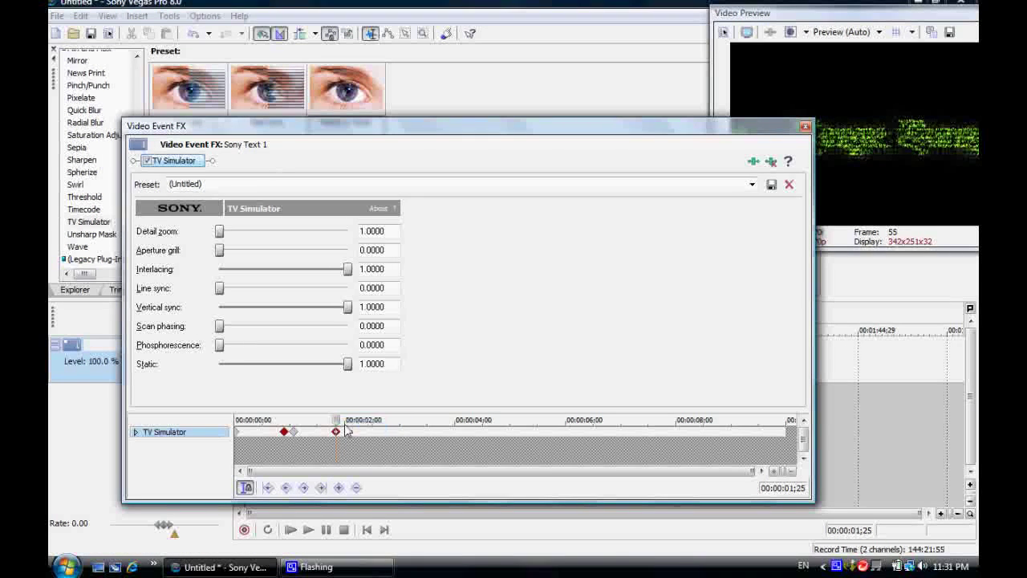
- Trim the Team Texas title clip shorter, preview it from the start, then extend its end slightly
left_click(805, 126)
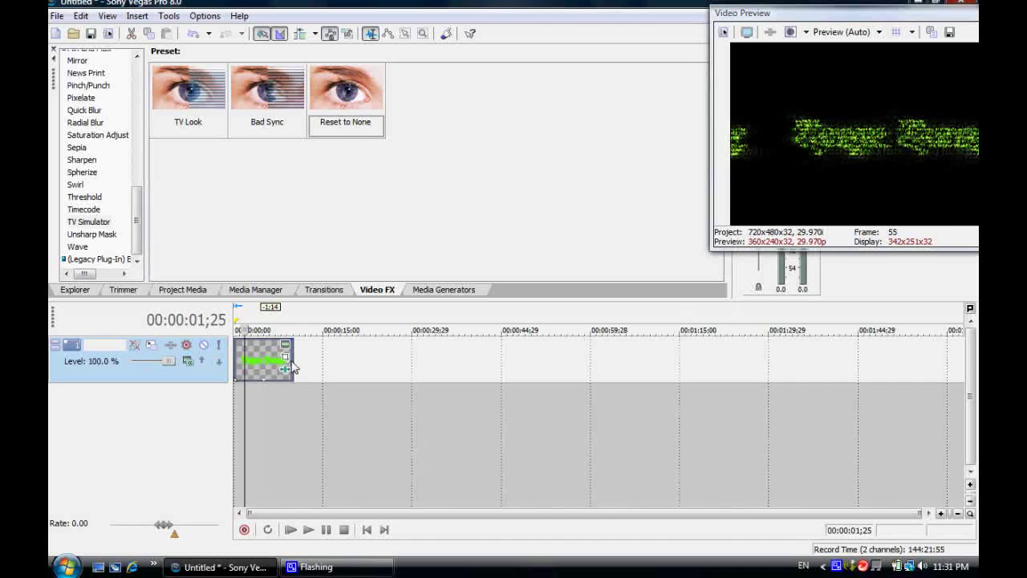
left_click_drag(293, 366, 260, 373)
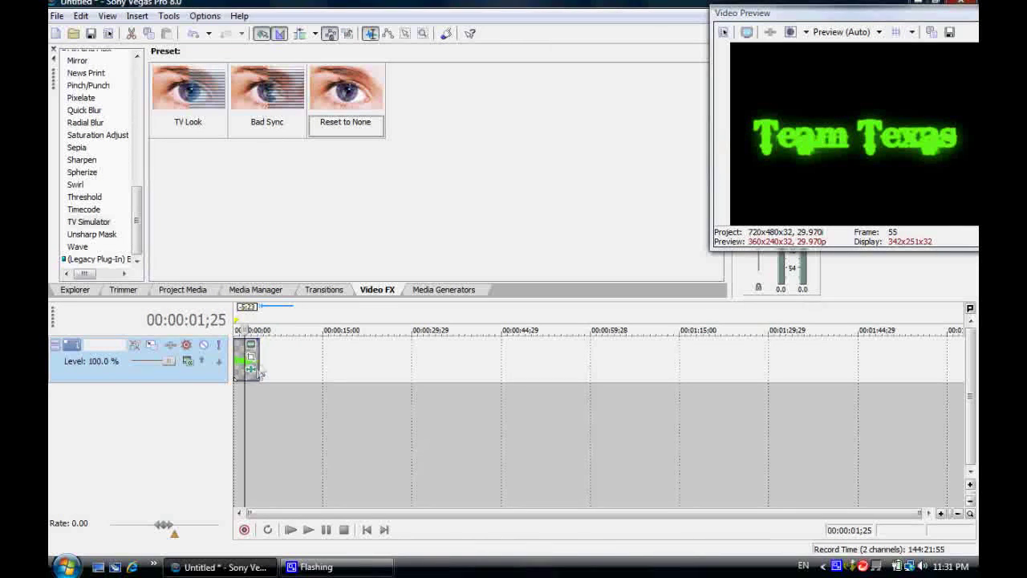
left_click(241, 426)
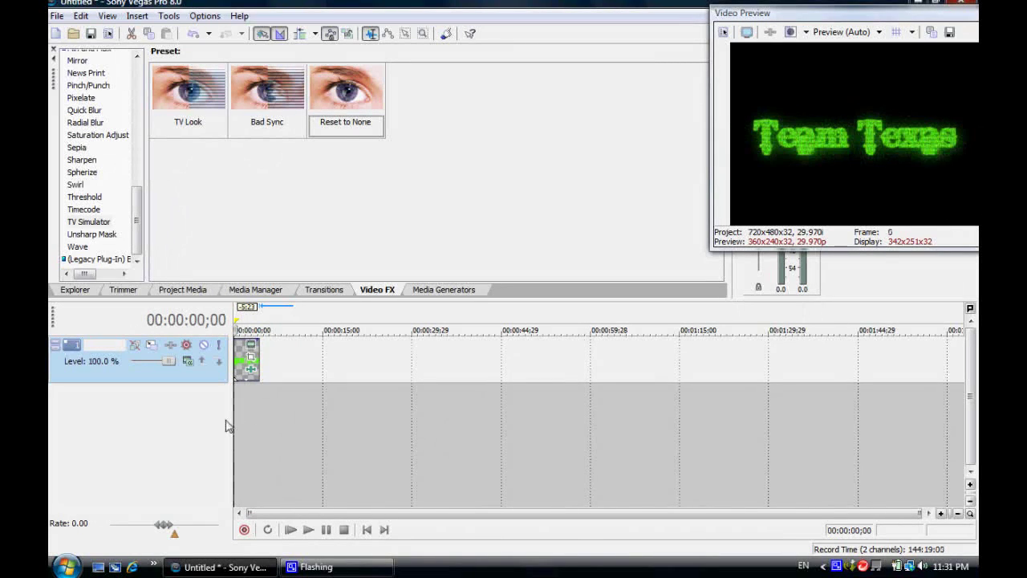
left_click(311, 531)
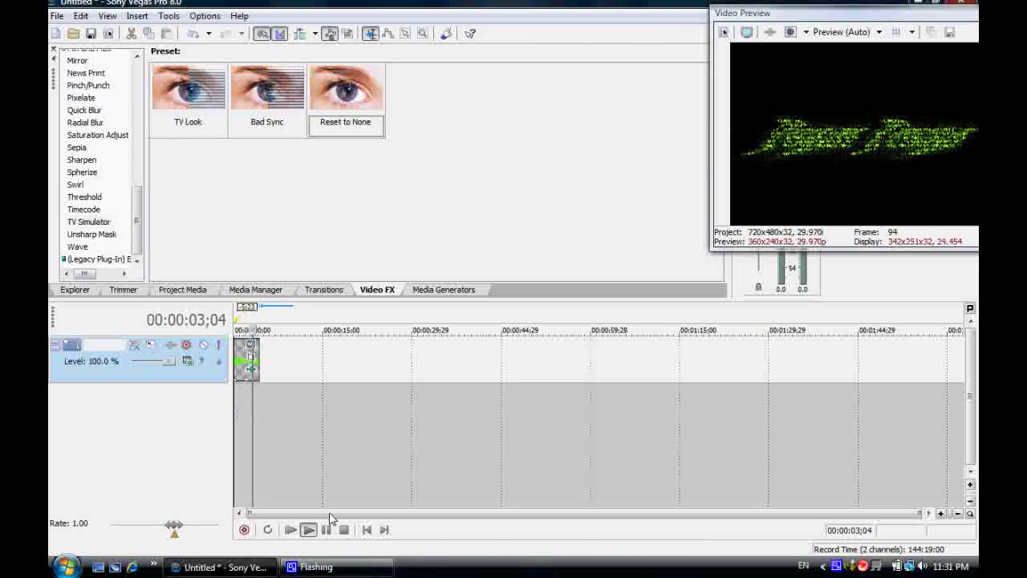
left_click(343, 530)
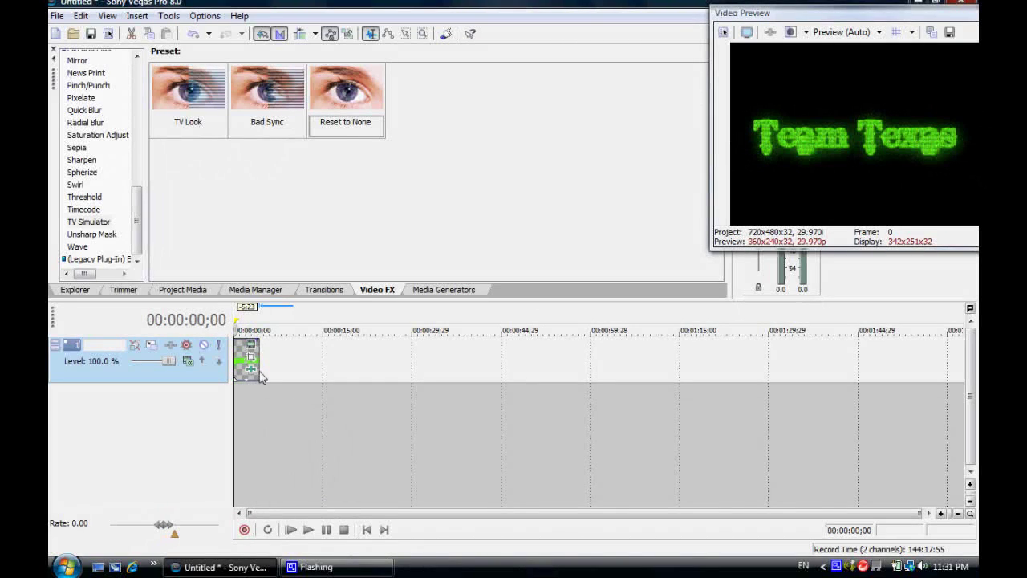
mouse_move(261, 378)
left_mouse_down()
mouse_move(274, 385)
mouse_move(280, 413)
mouse_move(271, 391)
left_mouse_up()
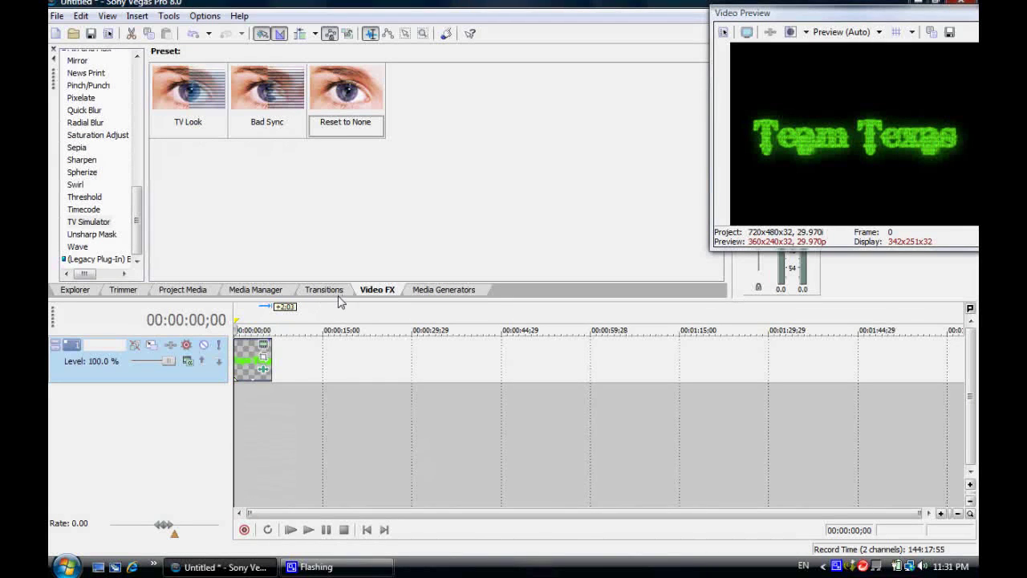
- Add a Default Text generator to the track and clear its Sample Text placeholder
left_click(429, 293)
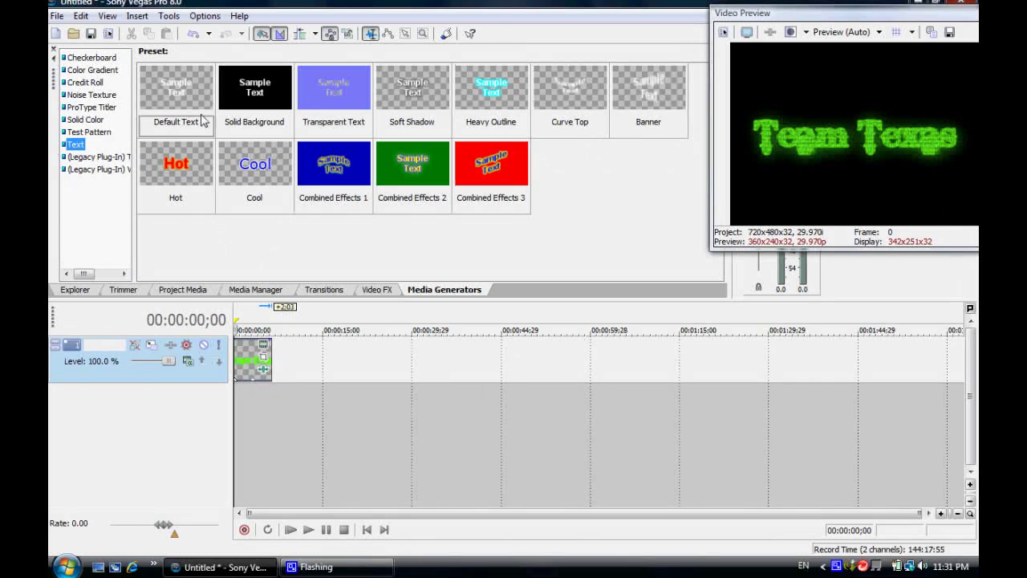
left_click_drag(165, 85, 281, 365)
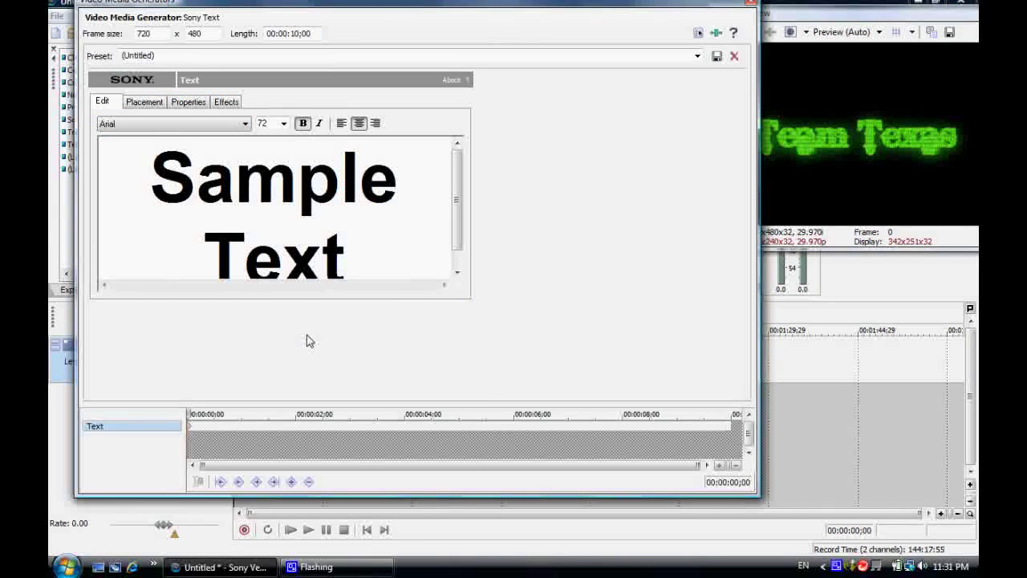
key("Delete")
key("Delete")
key("Delete")
key("Delete")
key("Delete")
key("Delete")
key("Delete")
key("Delete")
key("Delete")
key("Delete")
key("Delete")
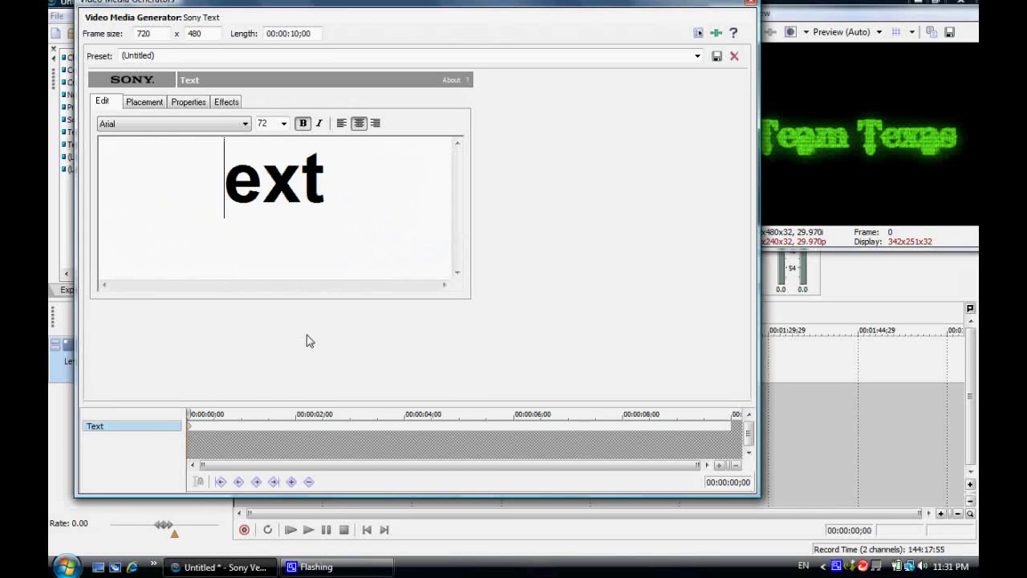
- Set the font to Bleeding Cowboys and type 'Presents' as the title text
left_click(244, 125)
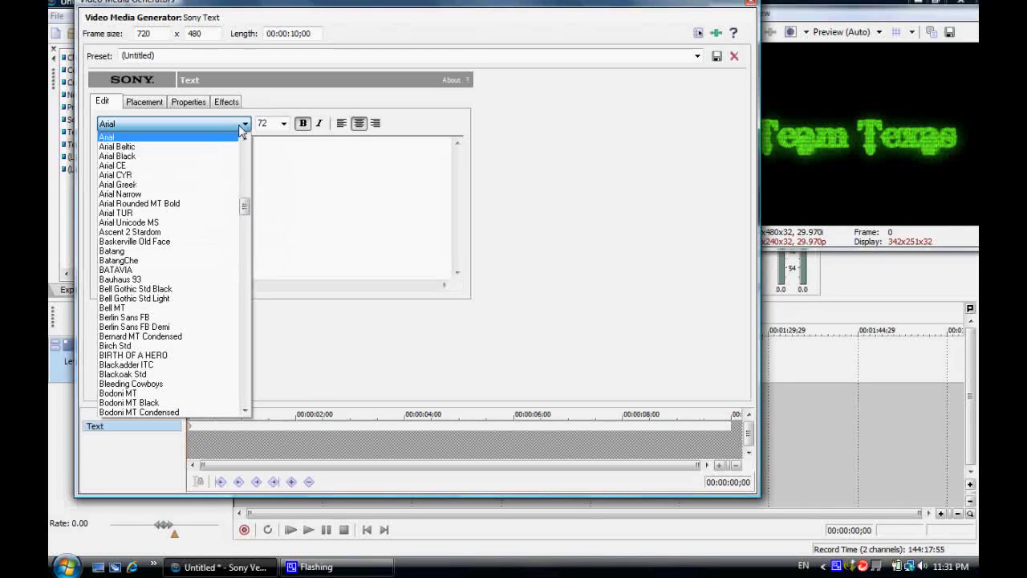
type("ble")
key("Return")
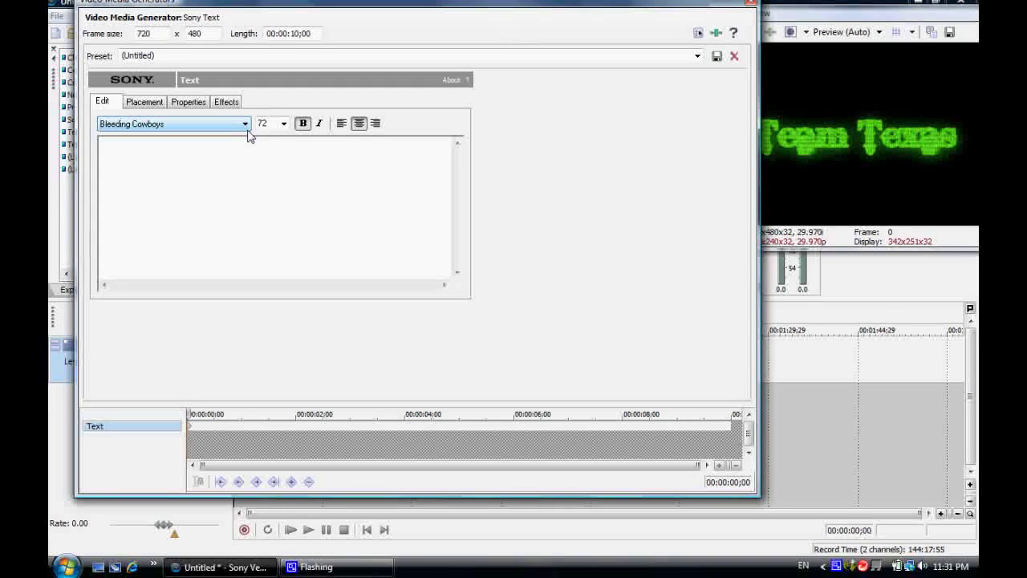
left_click(254, 162)
type("Pre")
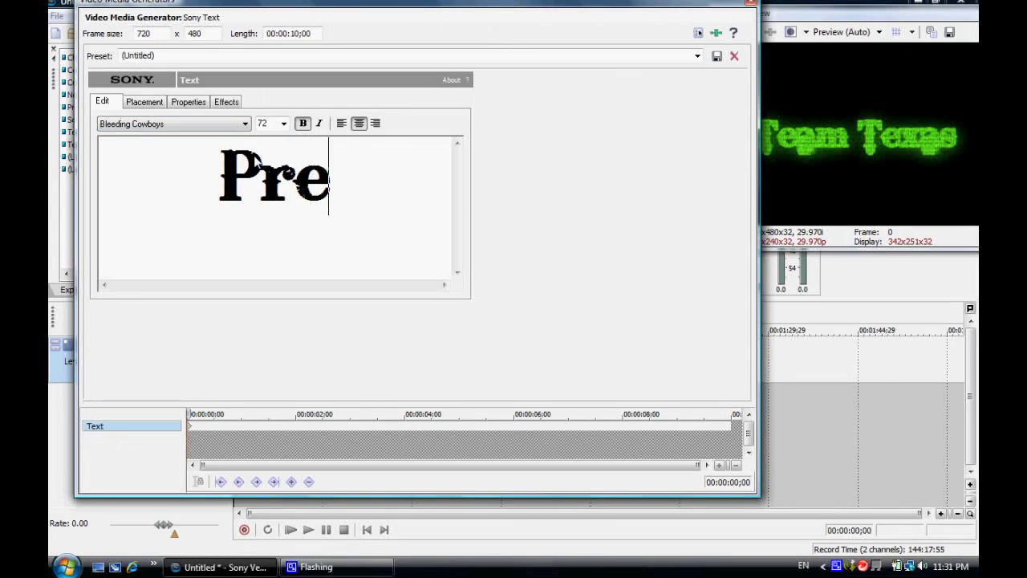
type("sents")
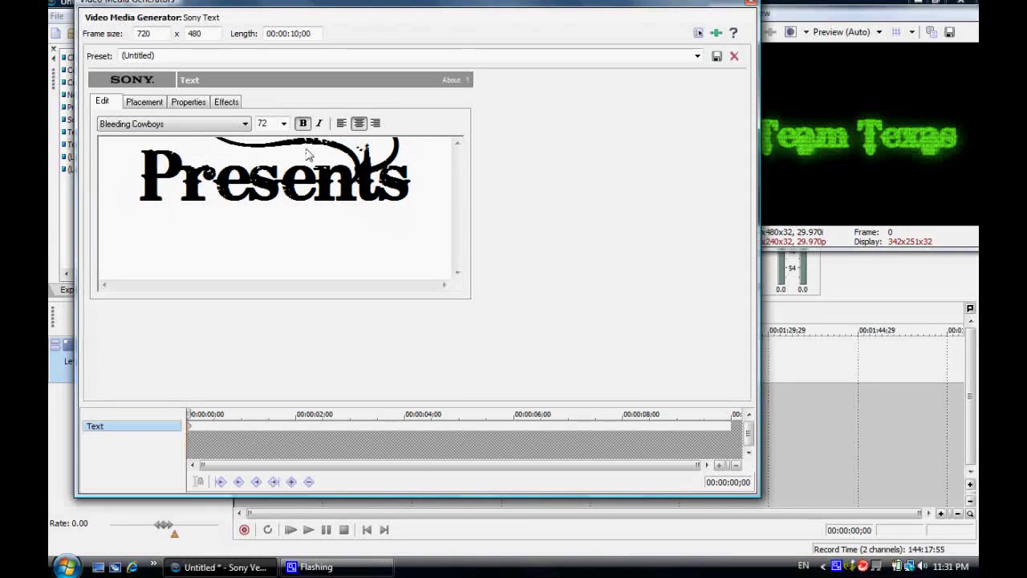
- Make the Presents text colour green, previewing it within the Presents clip
left_click(188, 102)
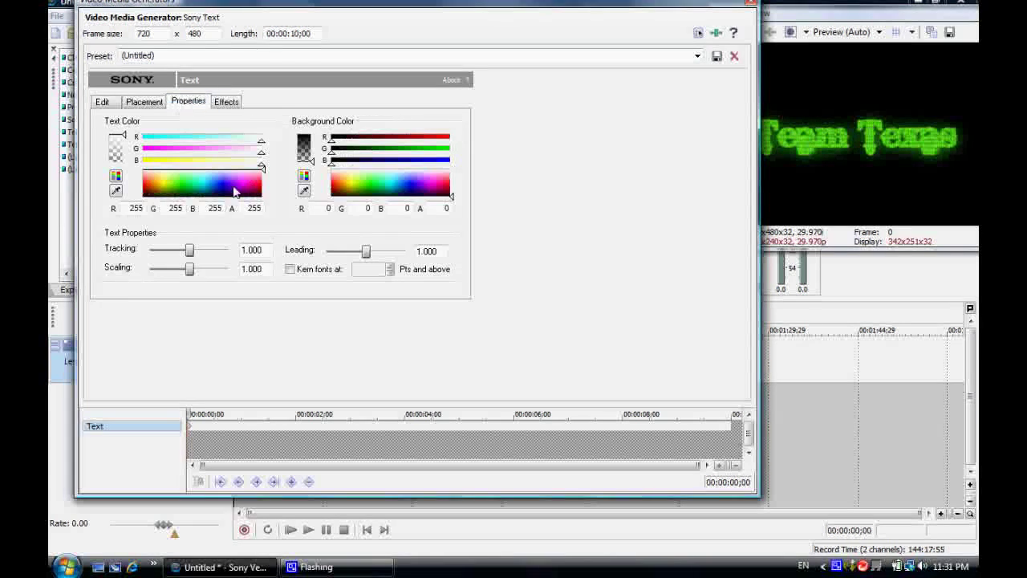
left_click(177, 183)
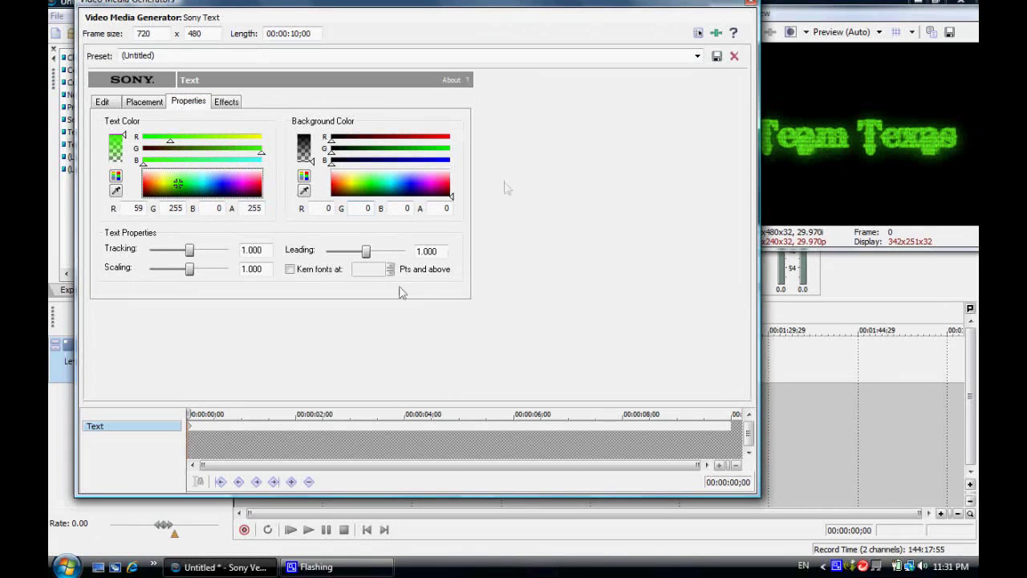
left_click_drag(461, 3, 775, 269)
left_click(293, 407)
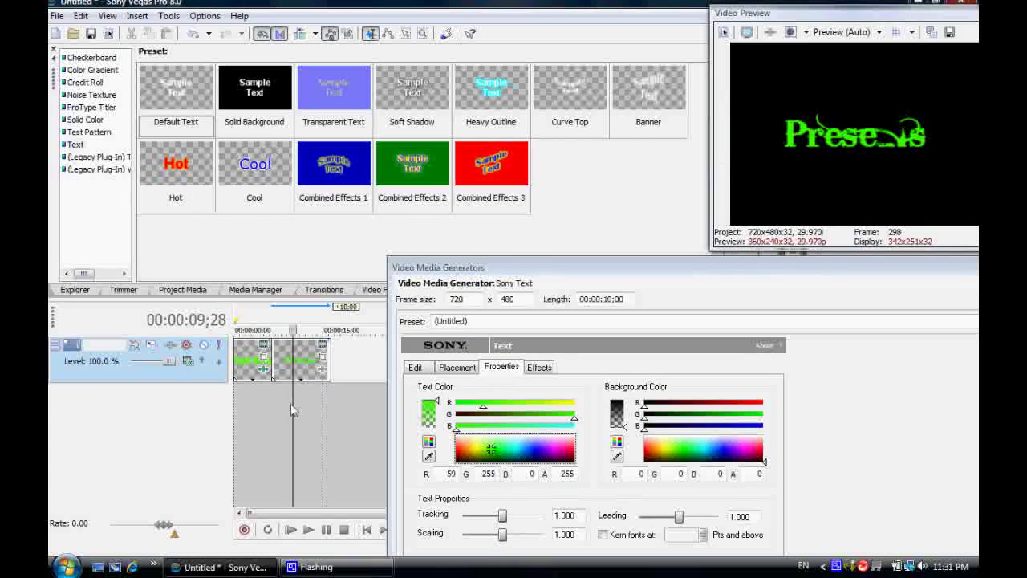
left_click_drag(297, 404, 272, 405)
left_click_drag(490, 275, 178, 8)
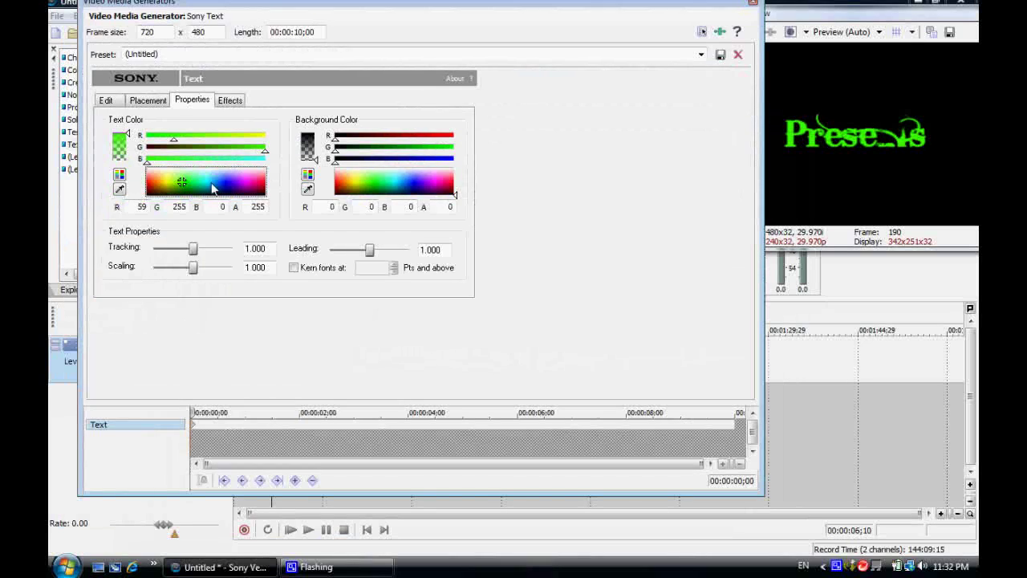
- Enable a green outline and a green shadow with Shadow Feather 1.000 for a glow
left_click(236, 102)
left_click(256, 134)
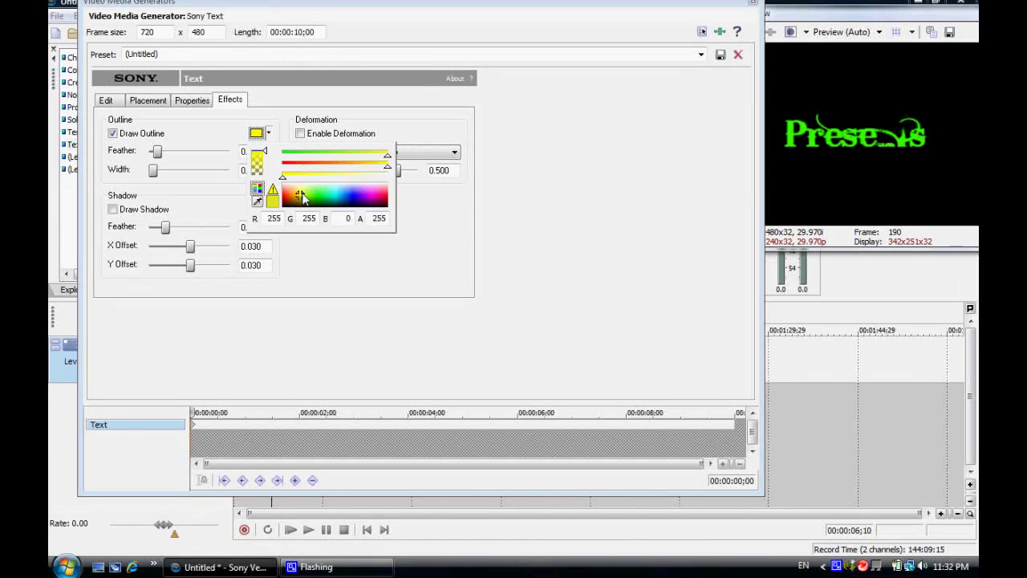
left_click(313, 195)
left_click(118, 219)
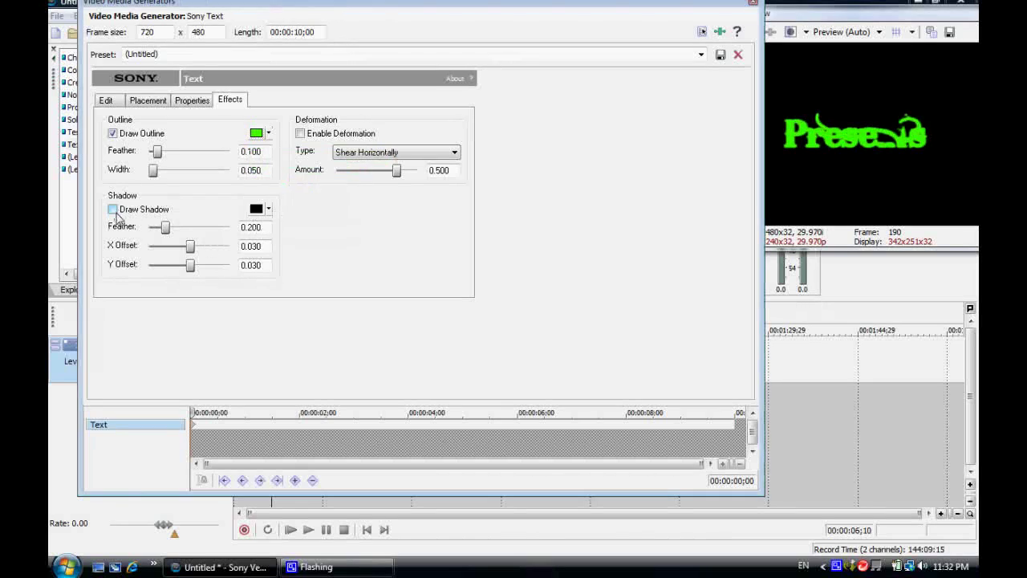
left_click(268, 209)
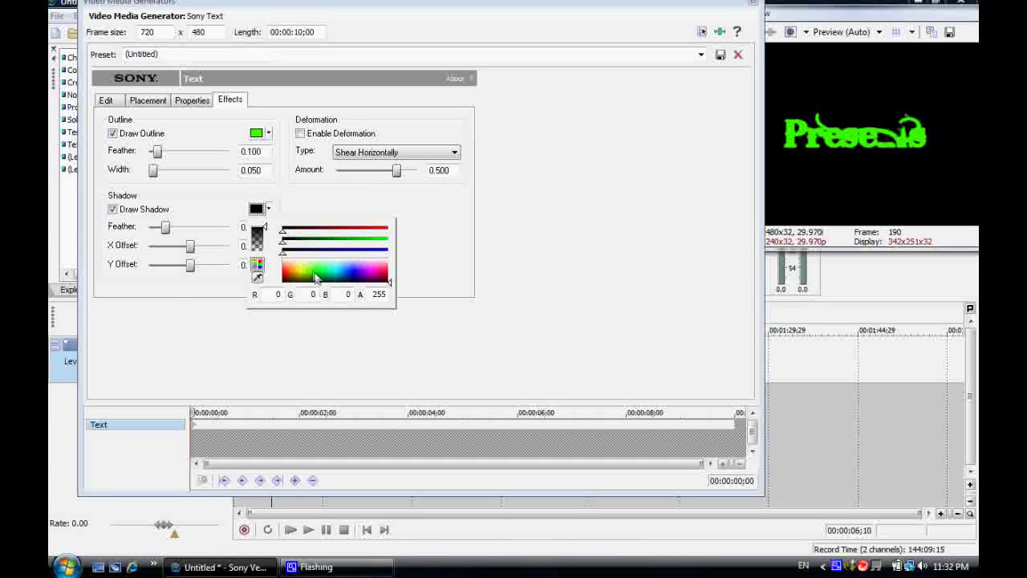
left_click(313, 271)
left_click_drag(179, 231, 253, 235)
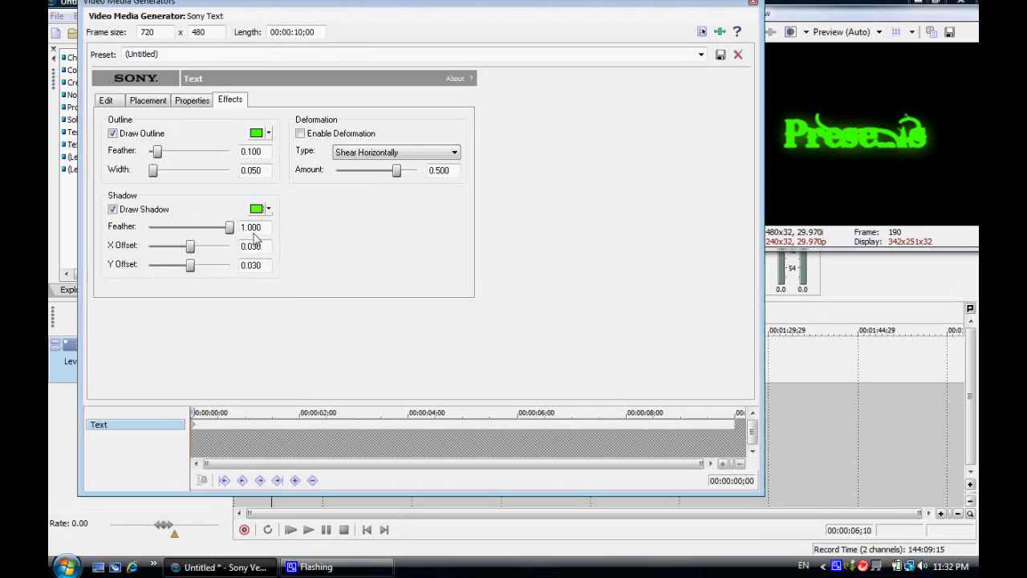
left_click(753, 3)
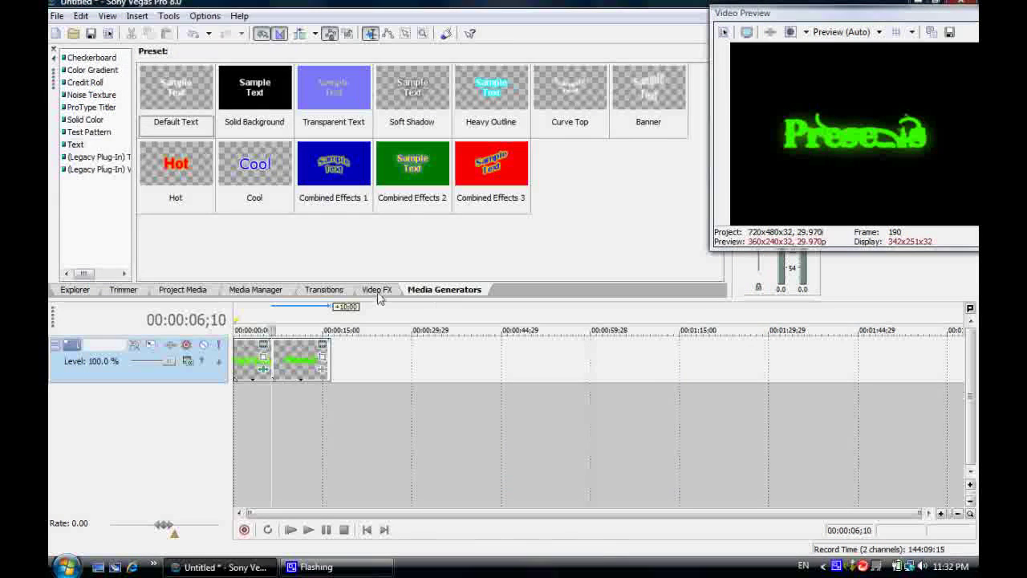
- Apply TV Simulator to the Presents clip, adding static and turning line sync off
left_click(377, 291)
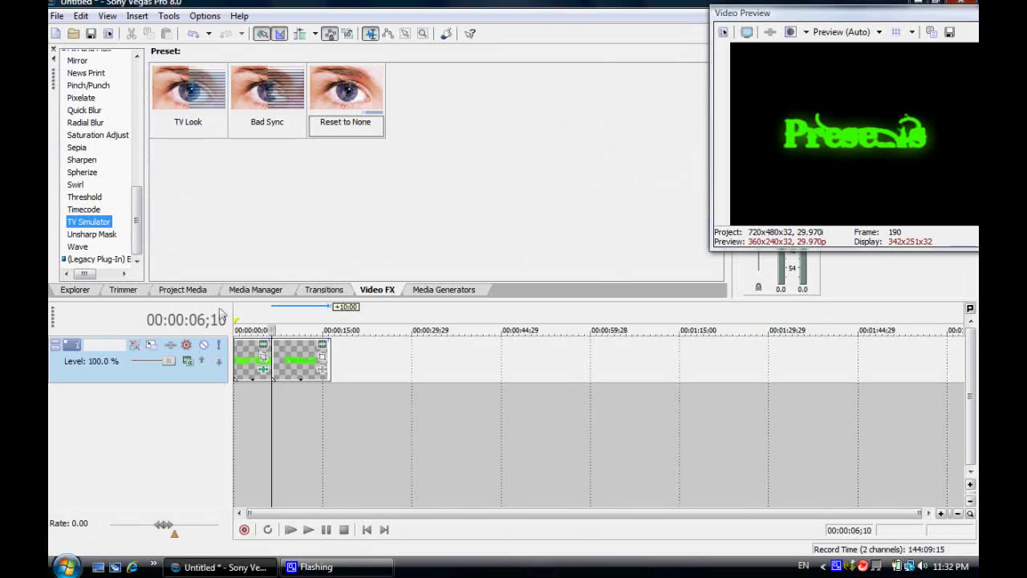
left_click_drag(329, 130, 319, 365)
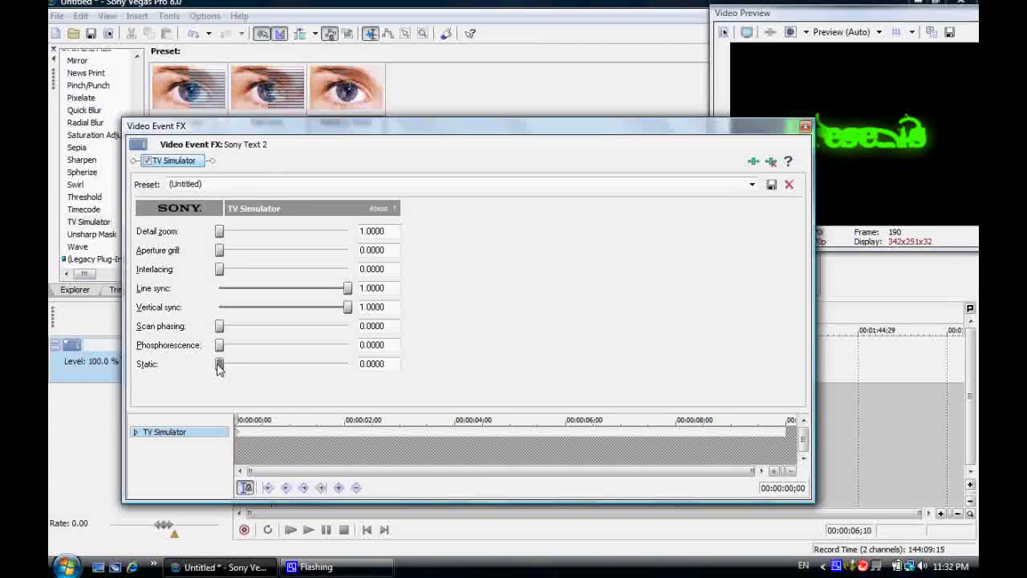
left_click_drag(221, 366, 387, 367)
left_click_drag(347, 289, 440, 277)
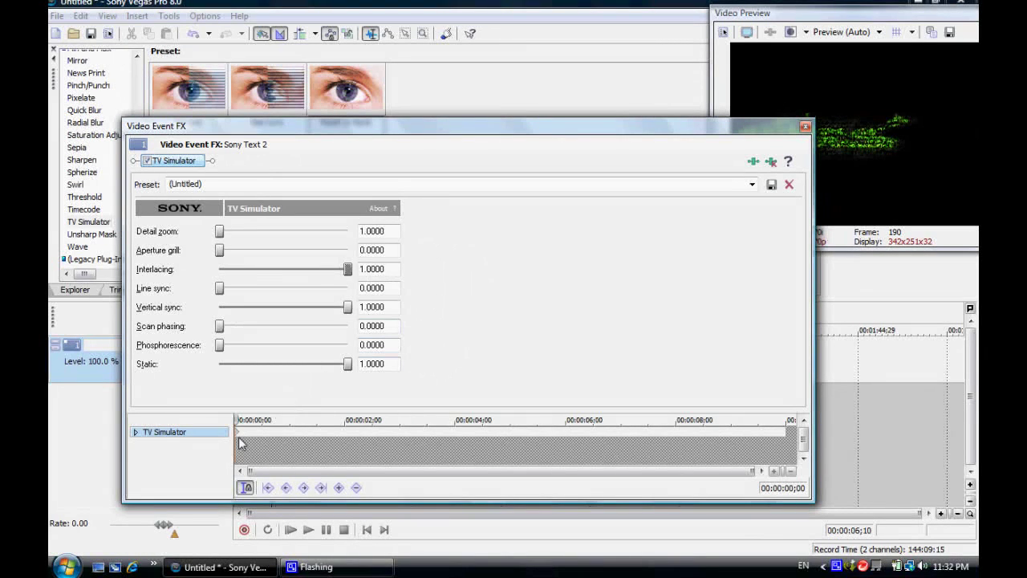
- Add a Hold keyframe a few frames in, then a Linear keyframe slightly later
left_click_drag(242, 421, 270, 422)
left_click(338, 487)
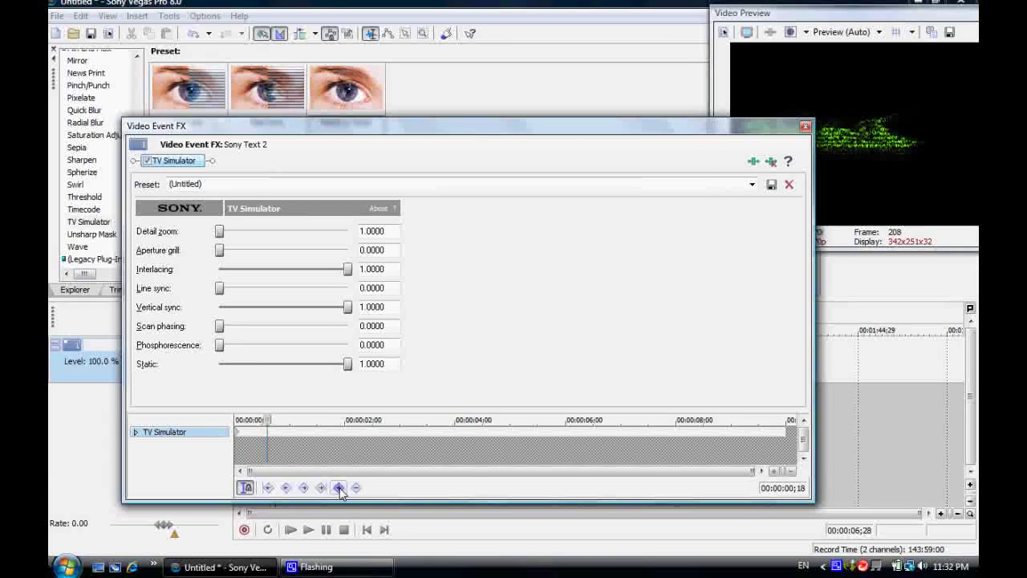
right_click(266, 432)
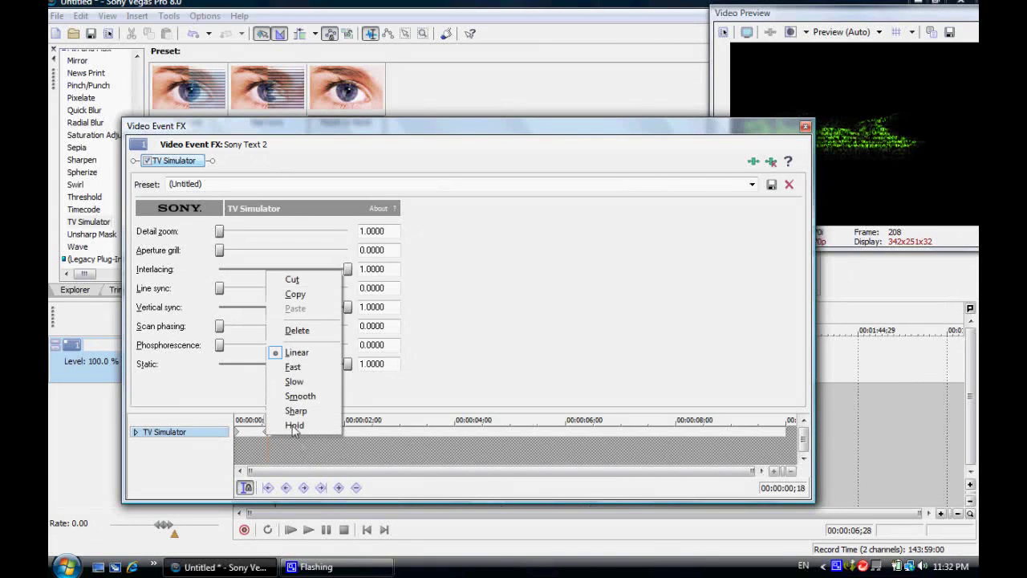
left_click(293, 423)
left_click_drag(273, 430, 277, 425)
left_click(338, 491)
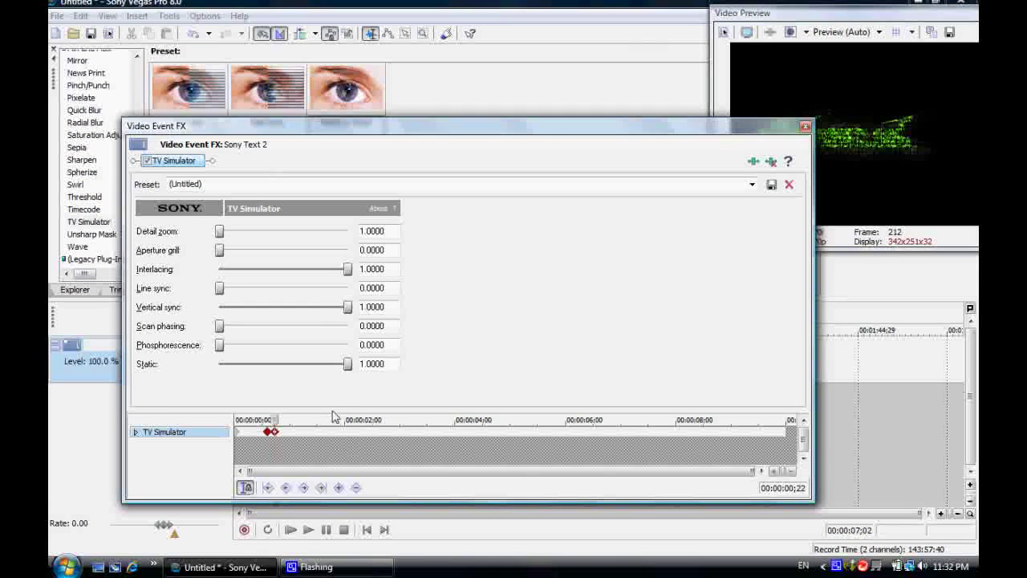
right_click(273, 433)
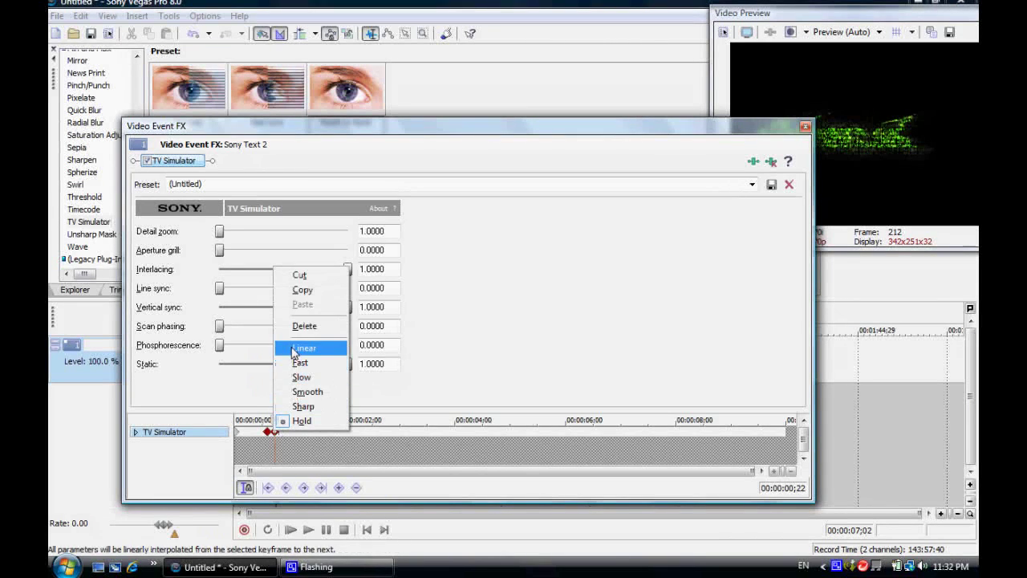
left_click(293, 351)
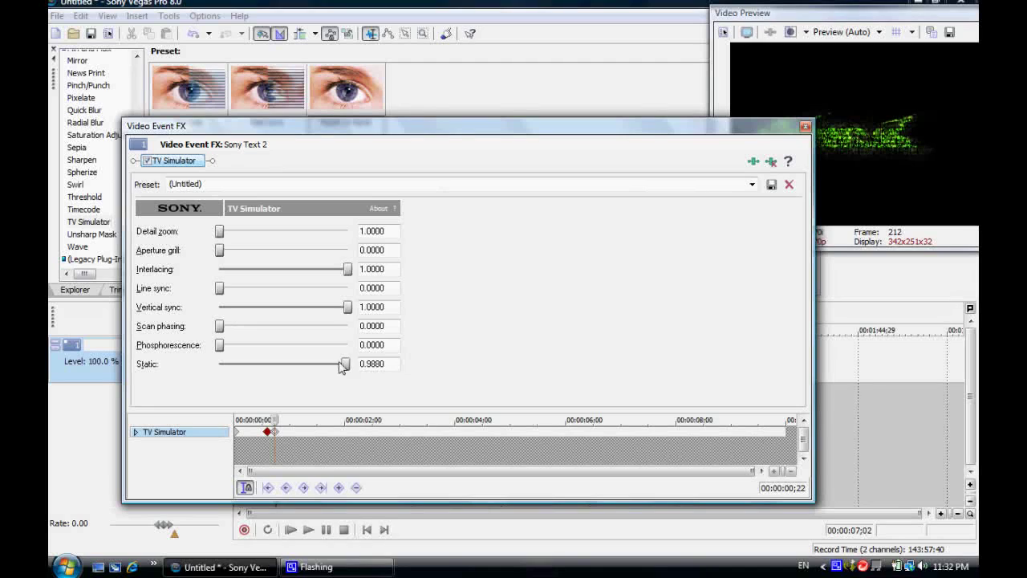
- Set static to 0.3960, line sync full, interlacing a third, plus aperture grill, phosphorescence, scan phasing
left_click_drag(343, 366, 269, 365)
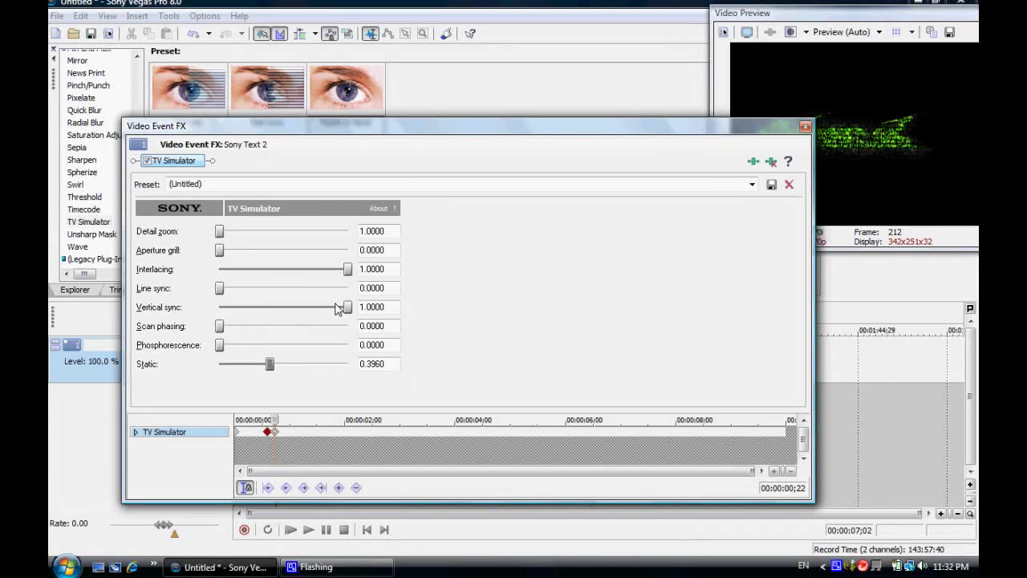
left_click(346, 309)
left_click_drag(220, 290, 401, 299)
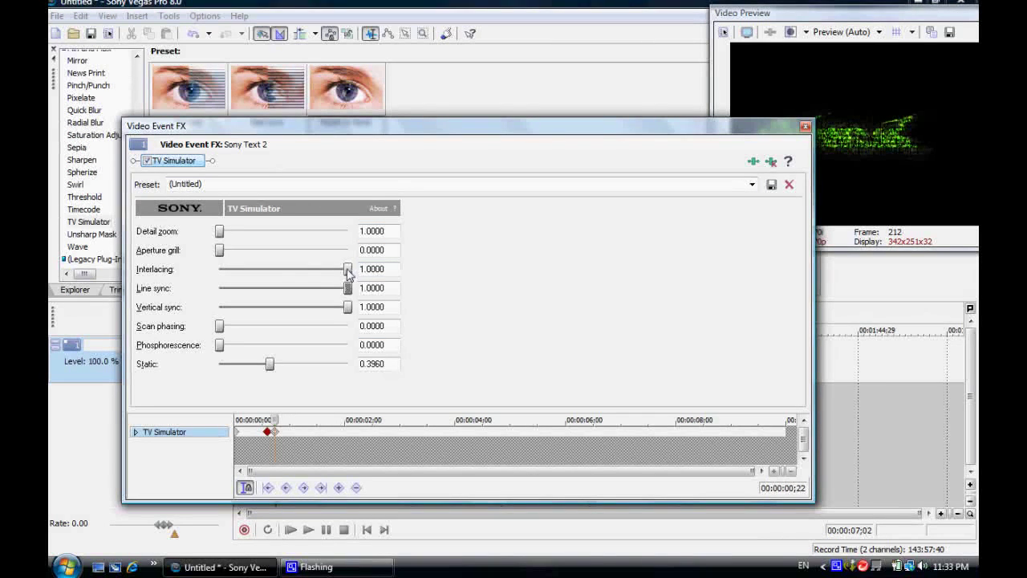
left_click_drag(348, 273, 267, 274)
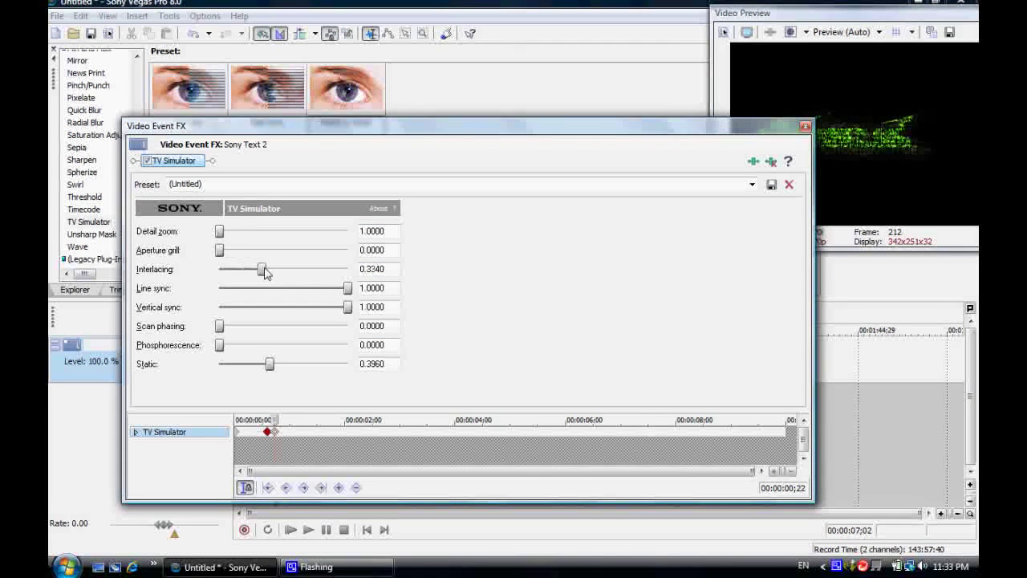
left_click_drag(219, 251, 258, 253)
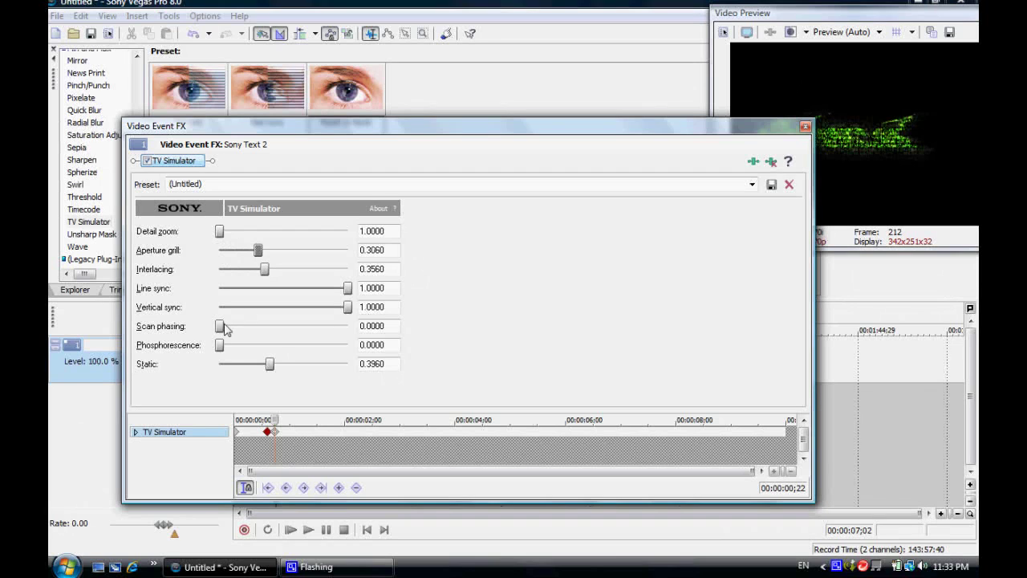
left_click_drag(221, 347, 303, 347)
left_click_drag(220, 328, 286, 327)
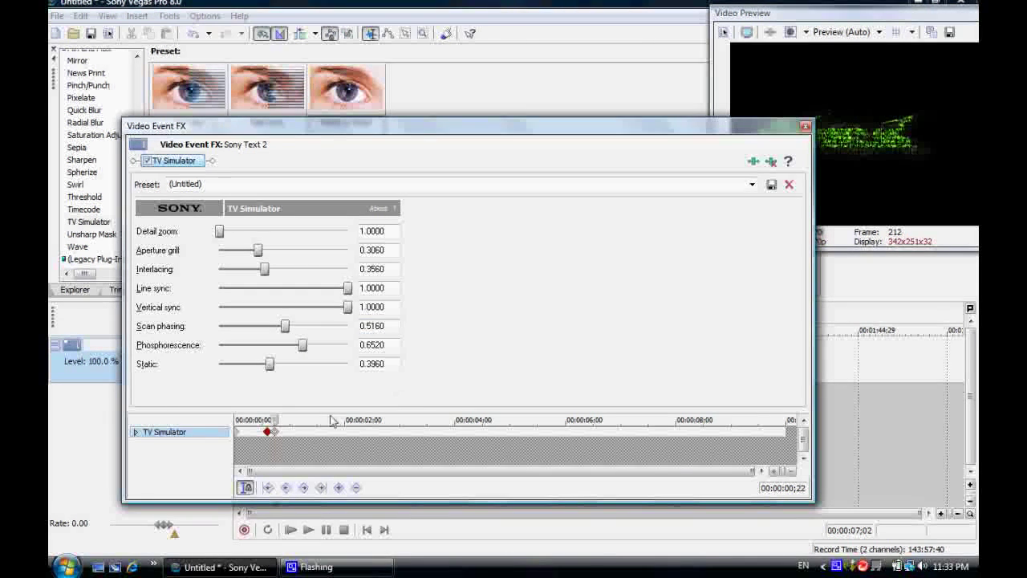
- Add a third Hold keyframe a few frames further along, then close the effect window
left_click_drag(276, 454, 281, 454)
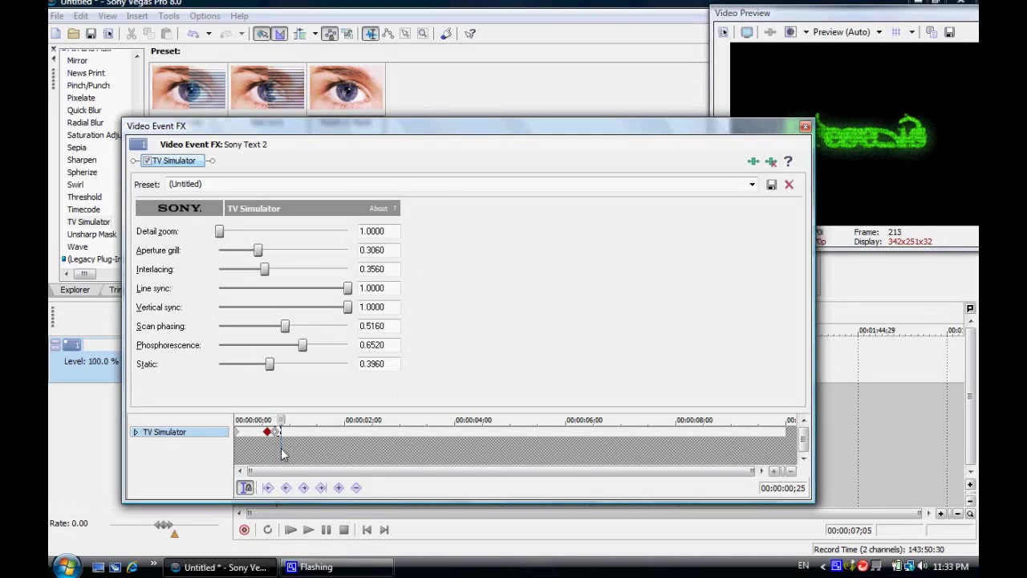
left_click(339, 487)
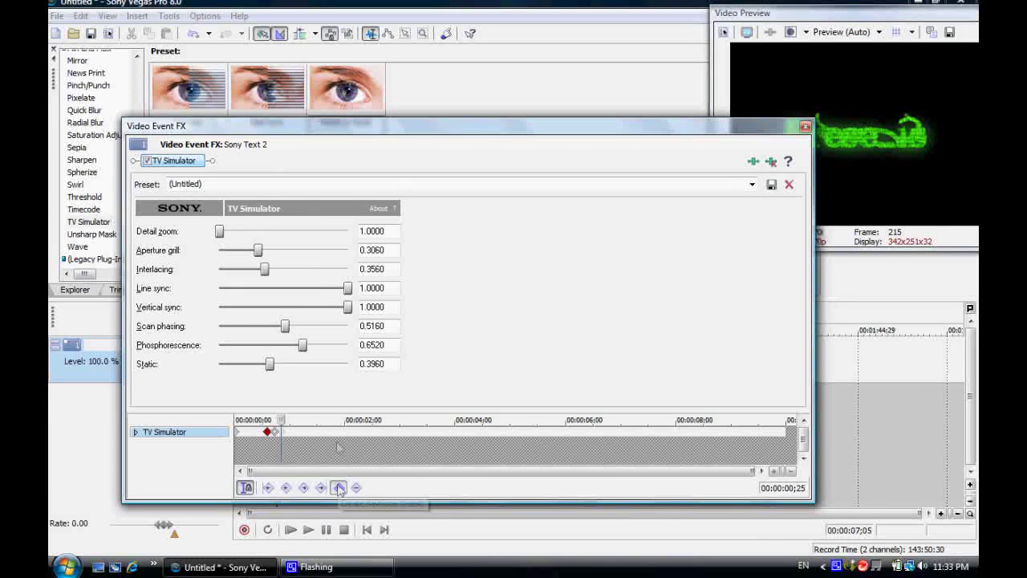
right_click(284, 433)
left_click(303, 422)
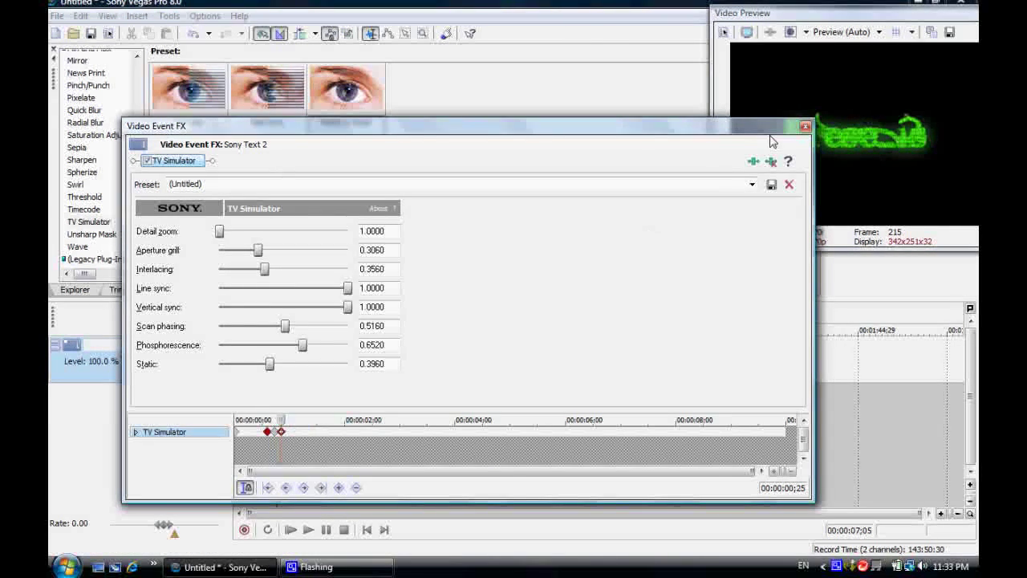
left_click(805, 127)
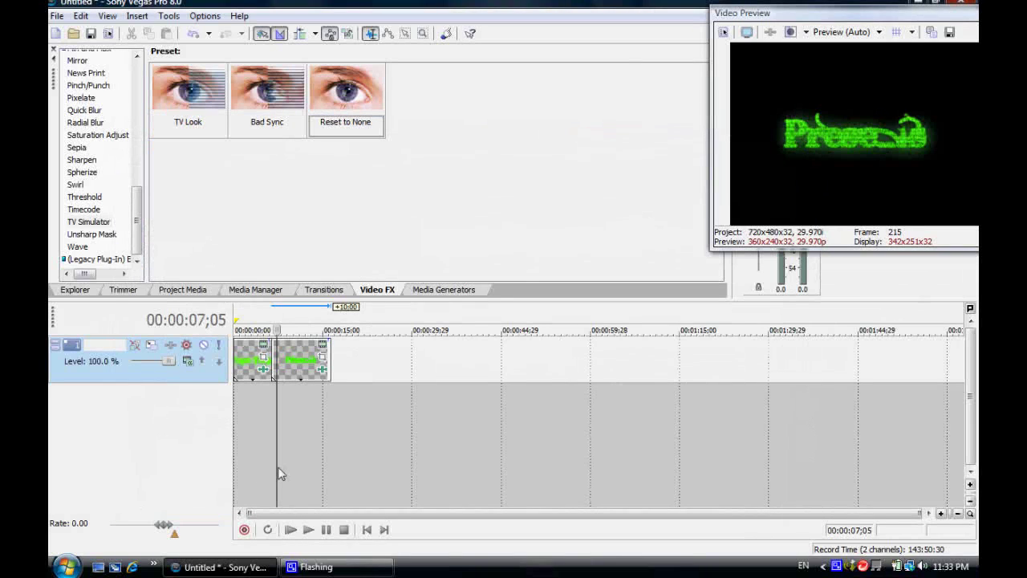
- Reposition and enlarge the preview window, then play the project from the start
key("Home")
left_click_drag(816, 13, 663, 31)
left_click_drag(842, 273, 911, 442)
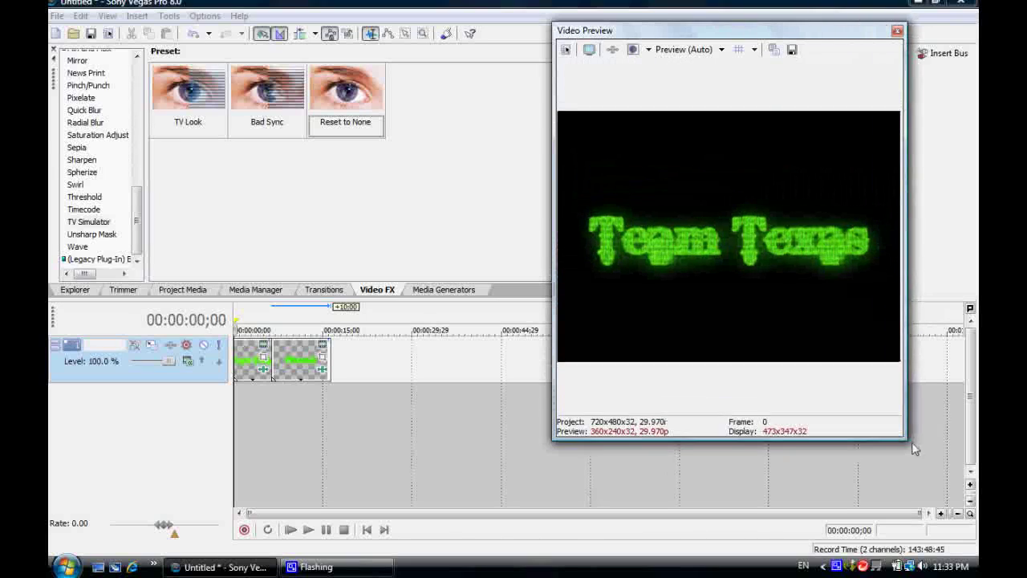
left_click(308, 529)
left_click(310, 530)
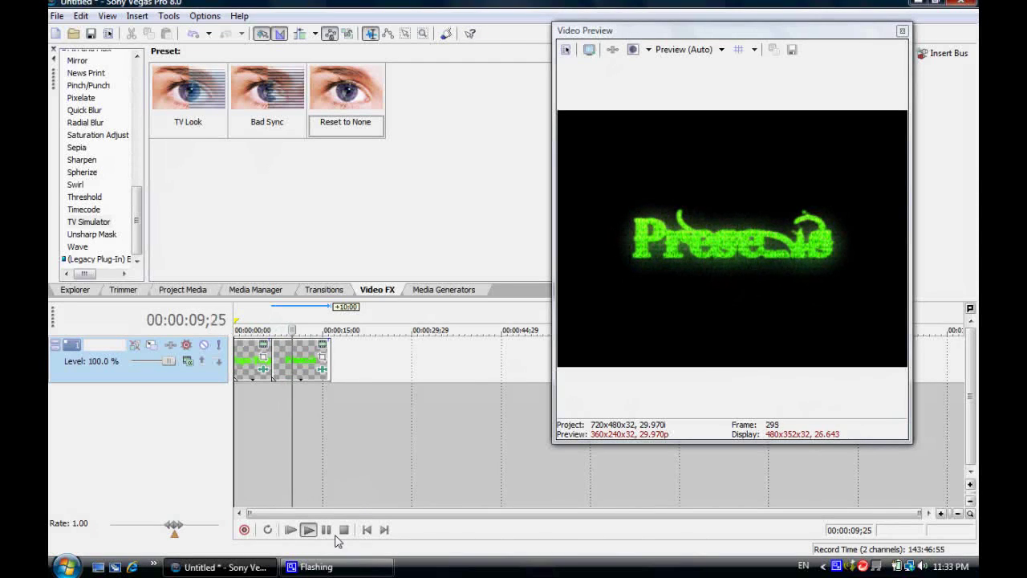
key("space")
- Shorten the Presents clip, float the Video Preview in its own window, and return to 00:00:00;00
left_click_drag(333, 367, 308, 367)
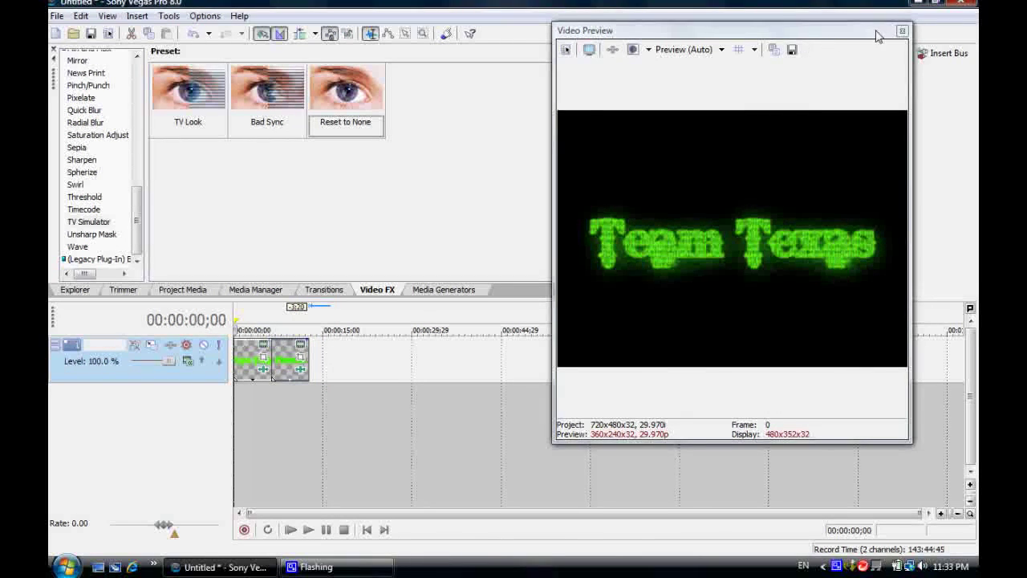
left_click_drag(802, 31, 854, 94)
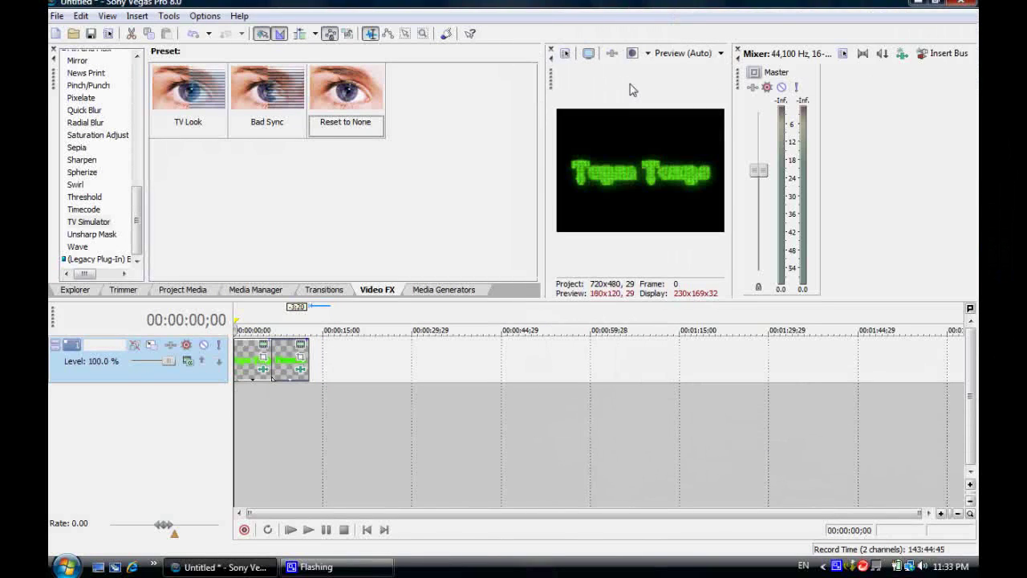
left_click(81, 18)
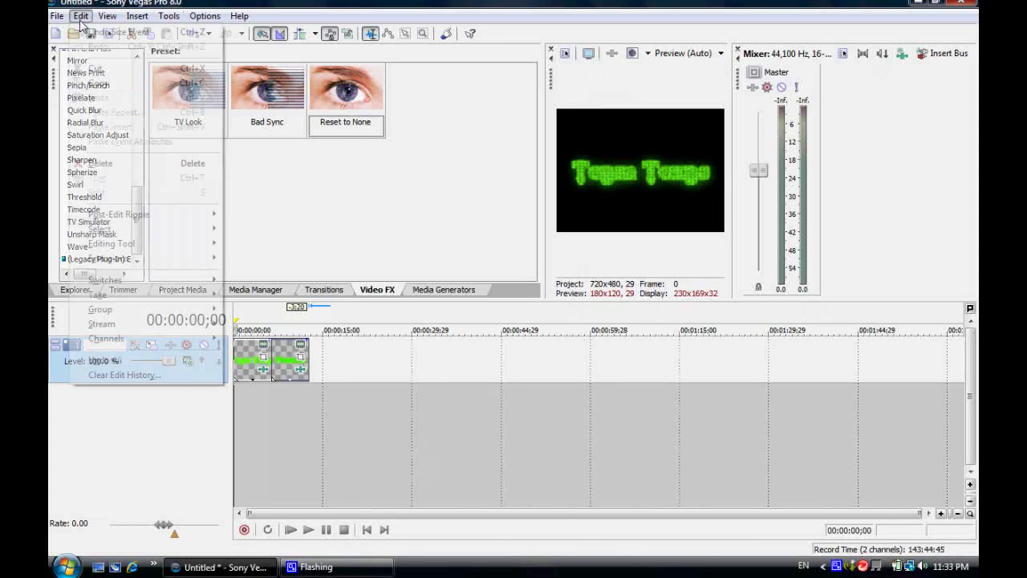
left_click(452, 481)
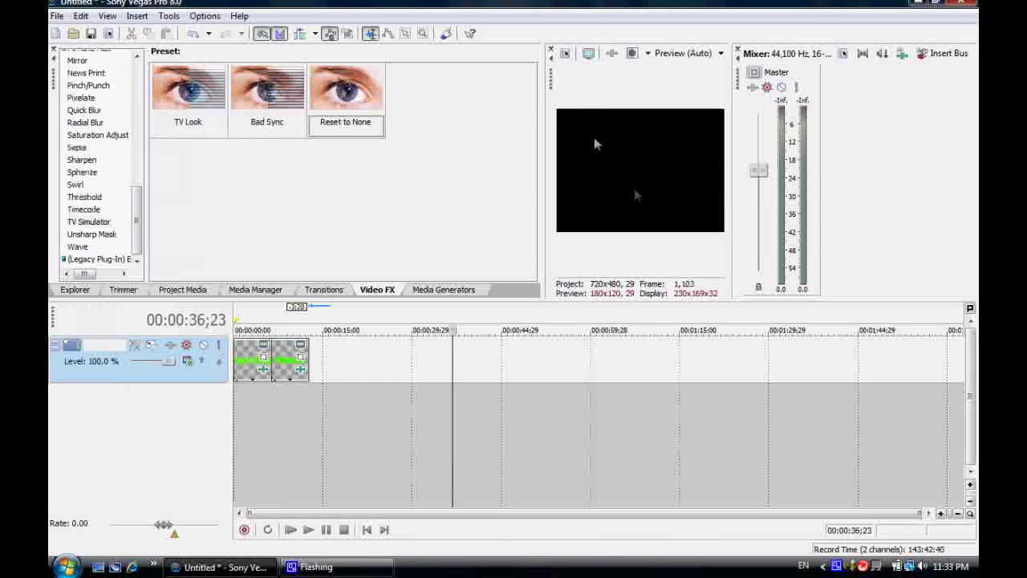
left_click_drag(551, 80, 655, 125)
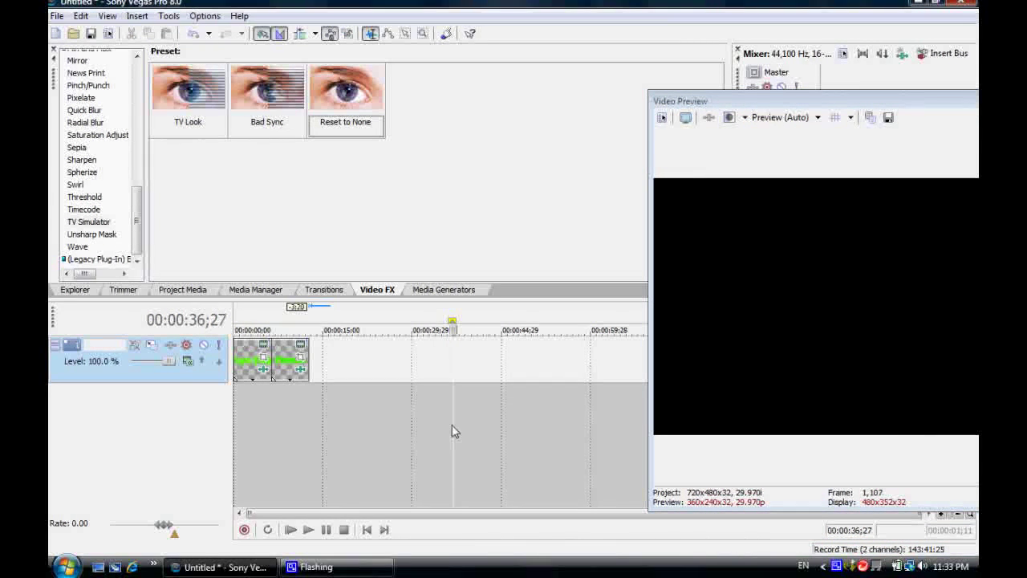
left_click_drag(452, 429, 344, 430)
key("ctrl+Home")
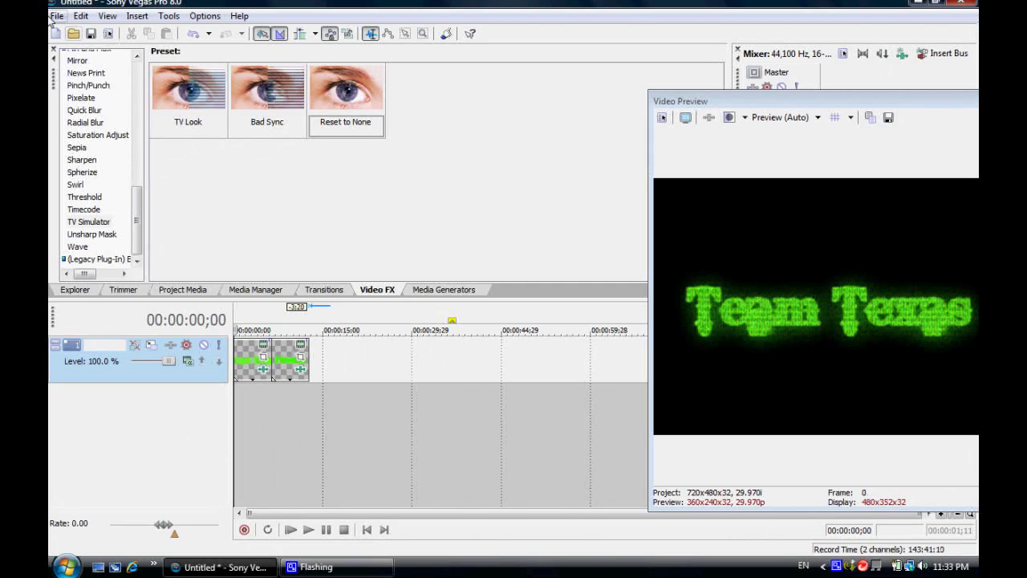
- Import movingmatrixcode.avi and place it at the start of the timeline
left_click(54, 17)
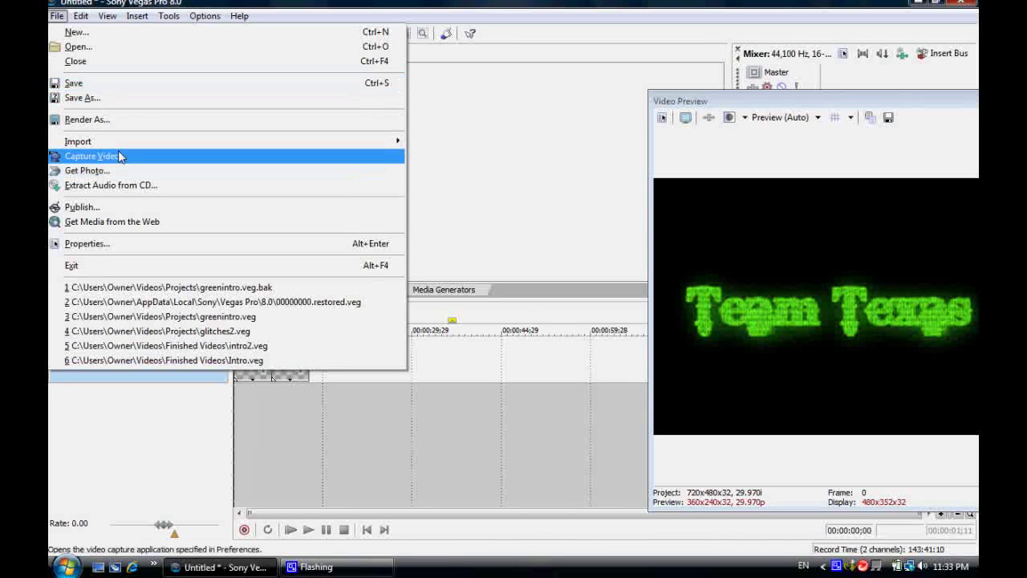
mouse_move(117, 145)
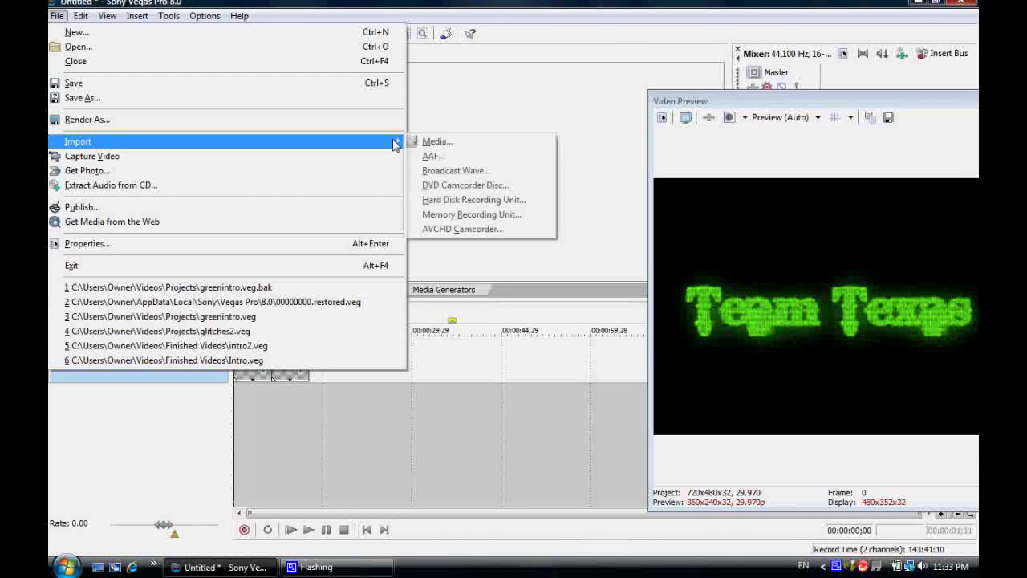
left_click(426, 144)
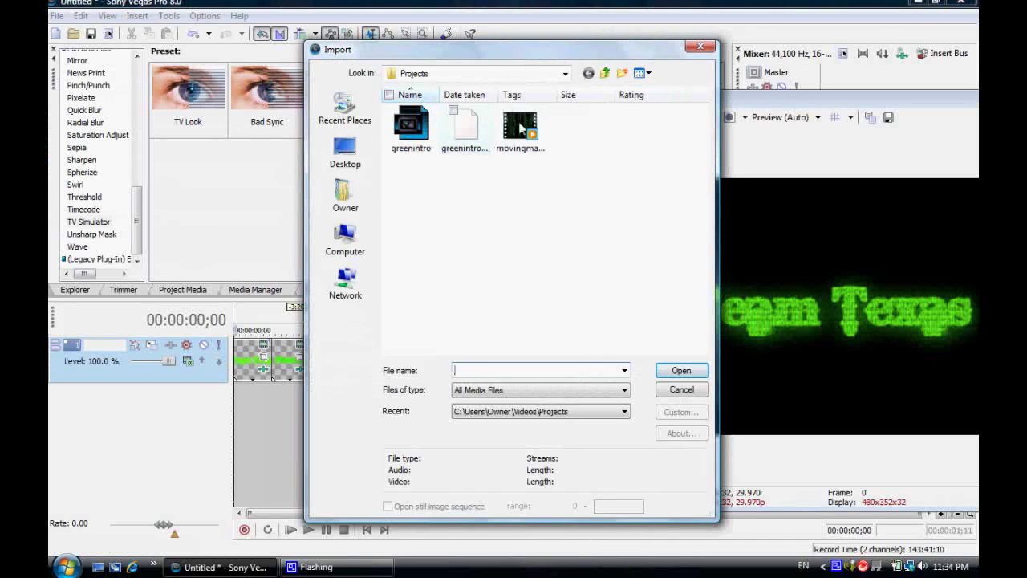
double_click(514, 131)
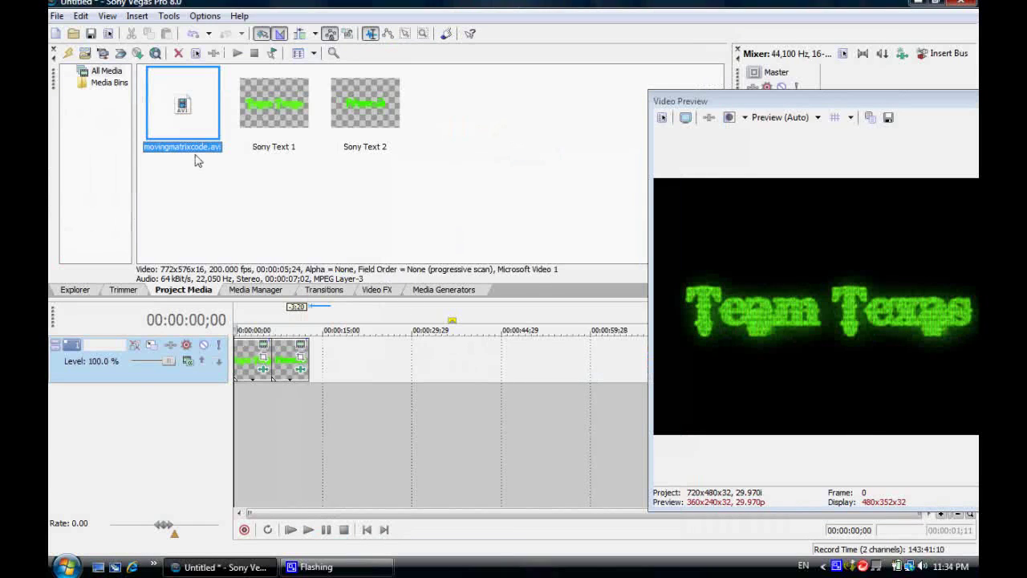
left_click_drag(191, 106, 312, 413)
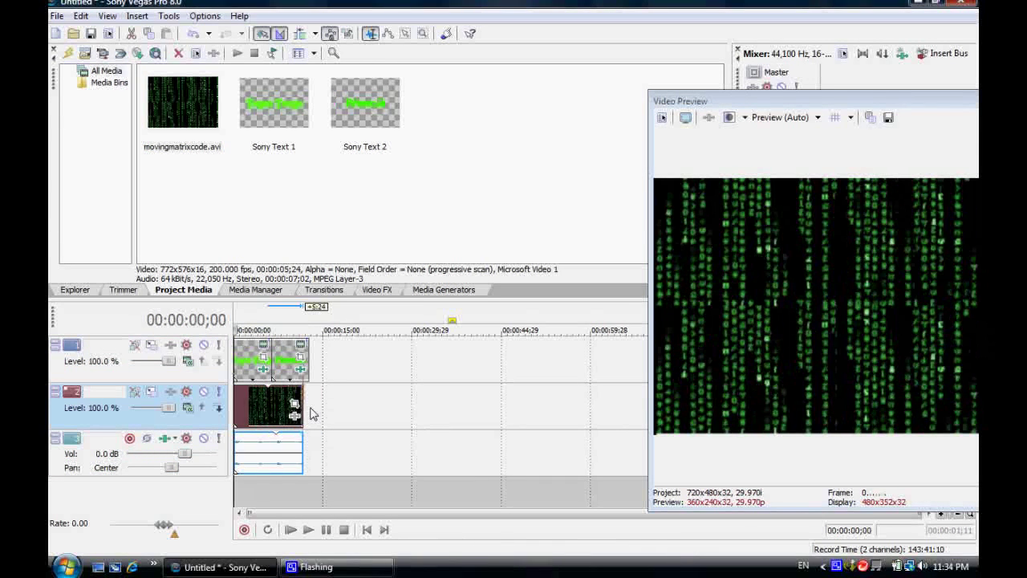
- Ungroup the matrix clip's audio from its video and delete the audio event
right_click(282, 453)
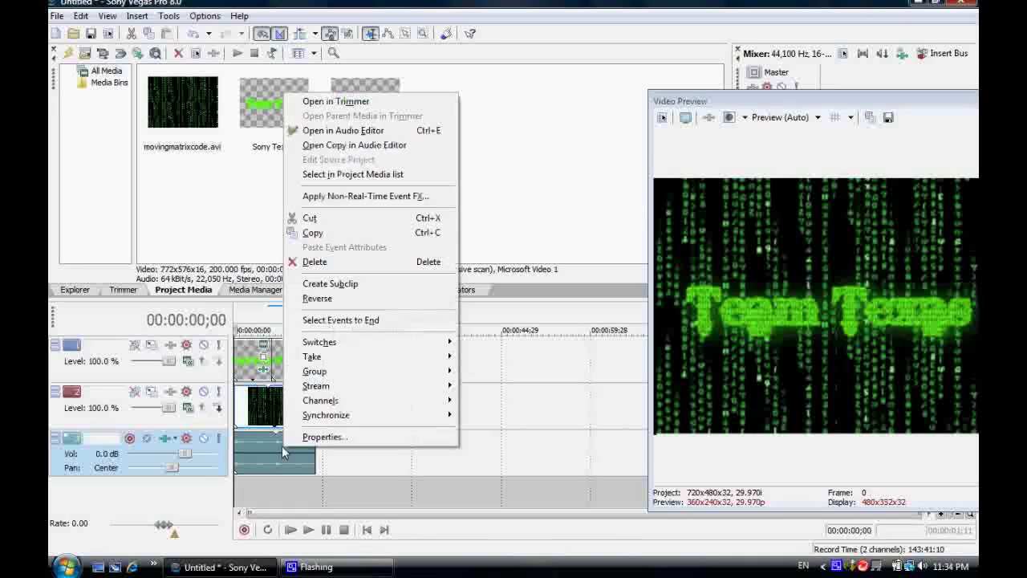
mouse_move(385, 370)
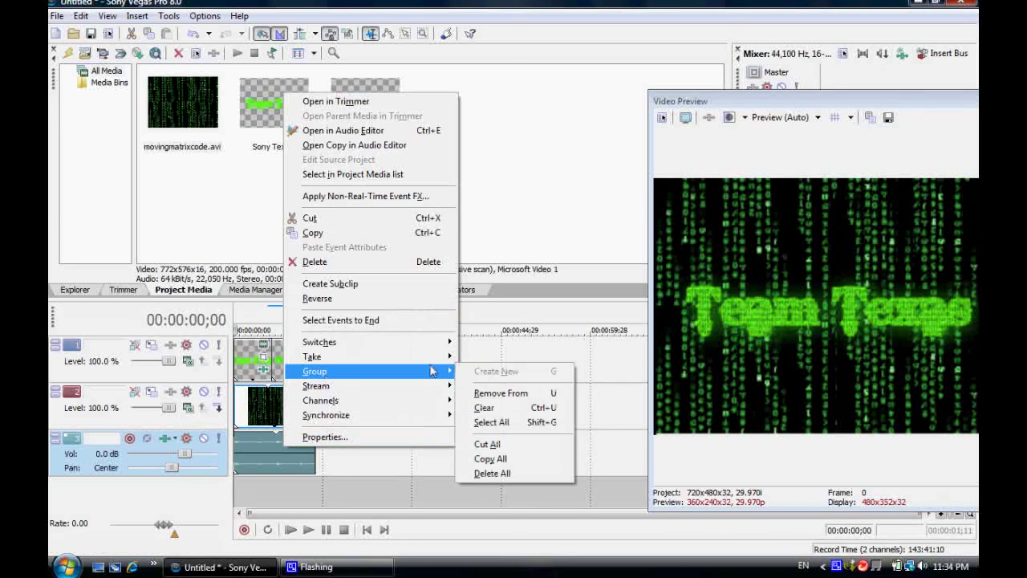
left_click(495, 394)
right_click(277, 452)
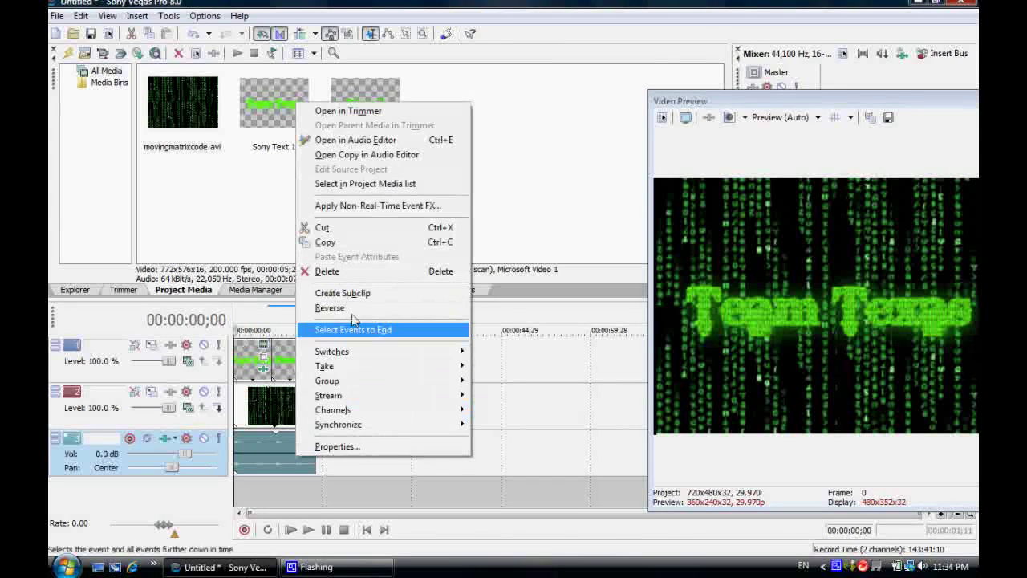
left_click(317, 262)
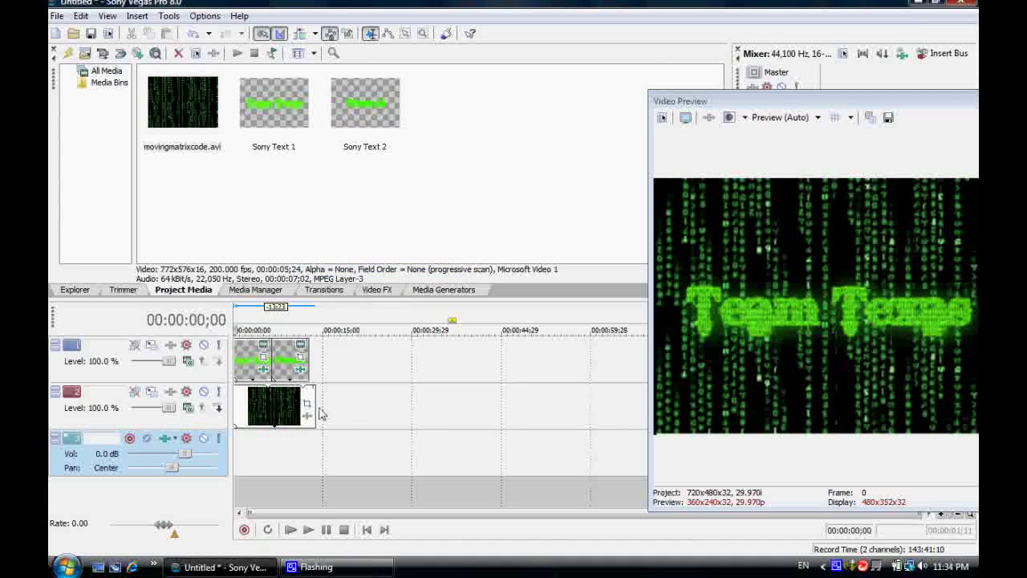
- Trim the matrix clip to end with the titles, preview it, and delete the empty audio track
left_click_drag(316, 412, 310, 412)
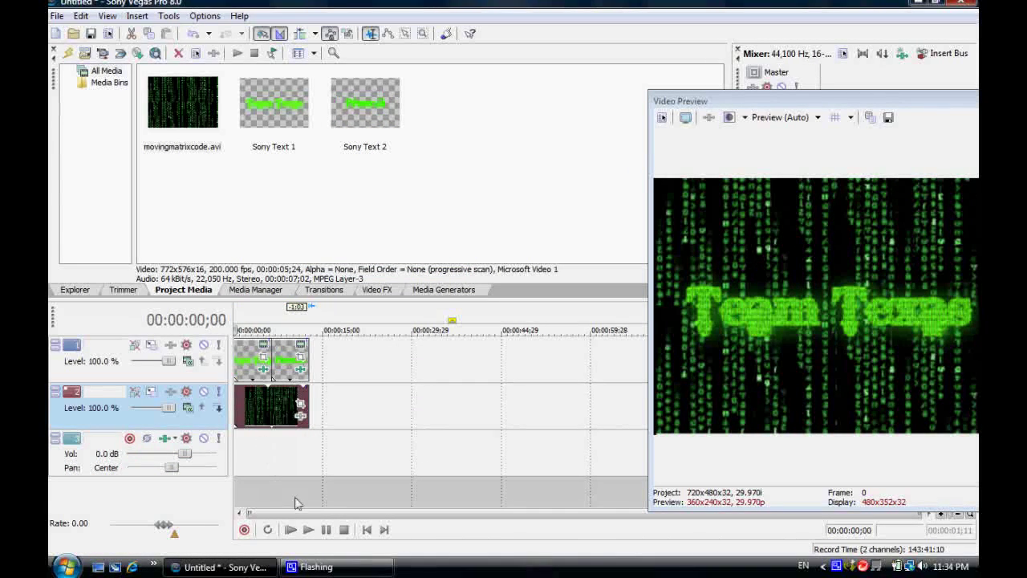
left_click(308, 529)
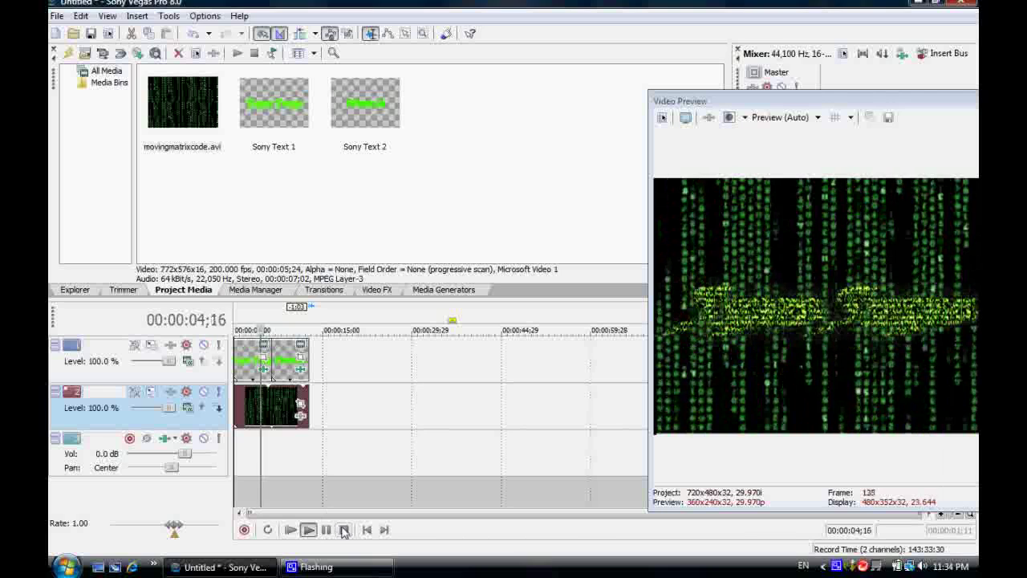
key("space")
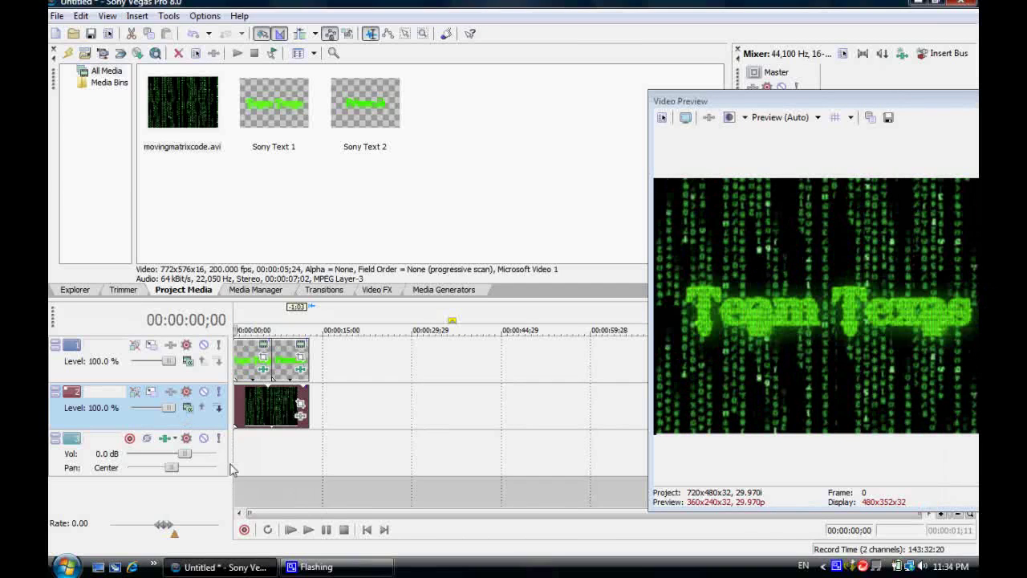
right_click(102, 443)
left_click(146, 310)
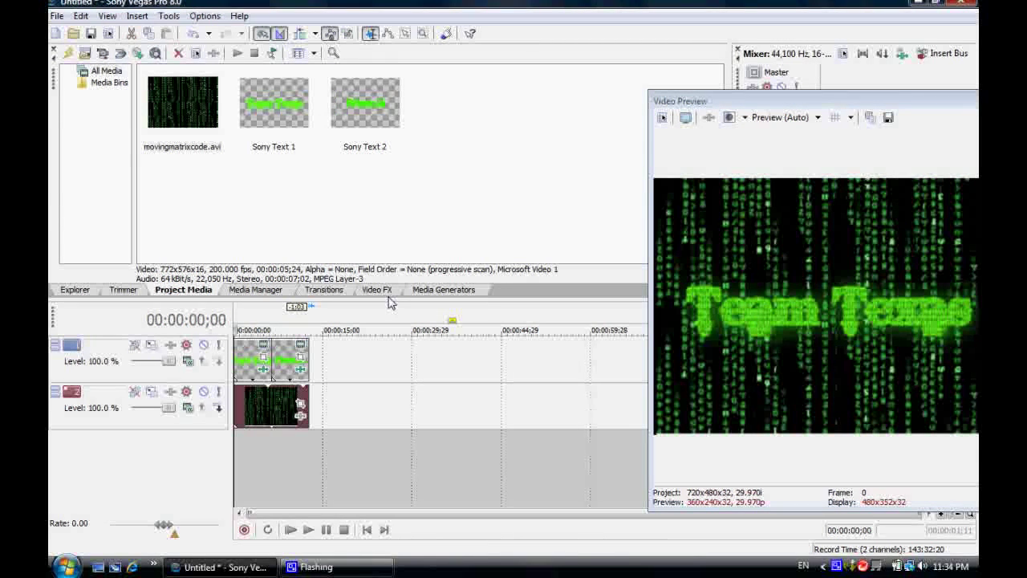
- Add the Lightning noise texture on a new track with green Color A and Progress 10 at its end
left_click(444, 291)
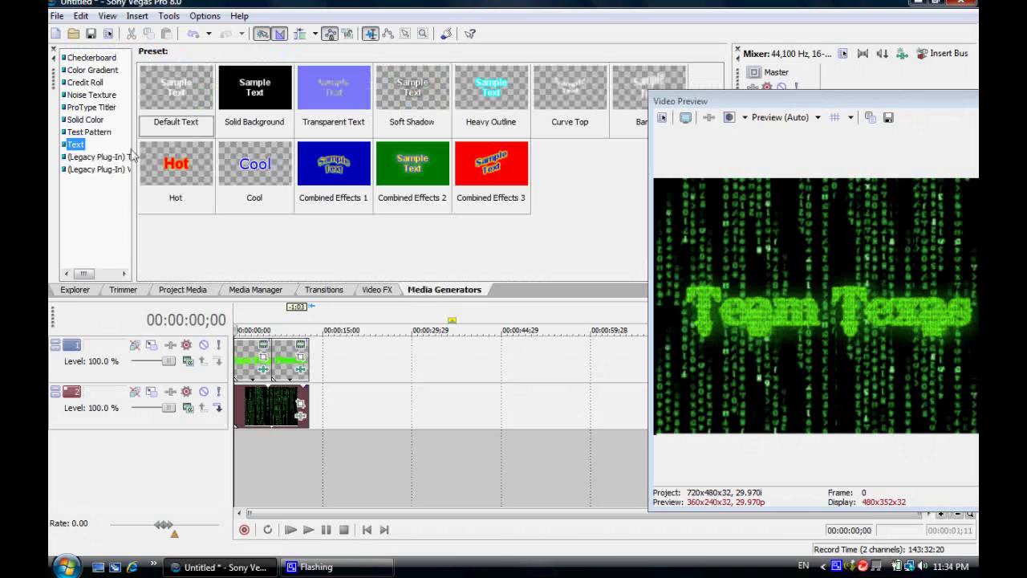
left_click(93, 95)
left_click_drag(333, 239, 238, 455)
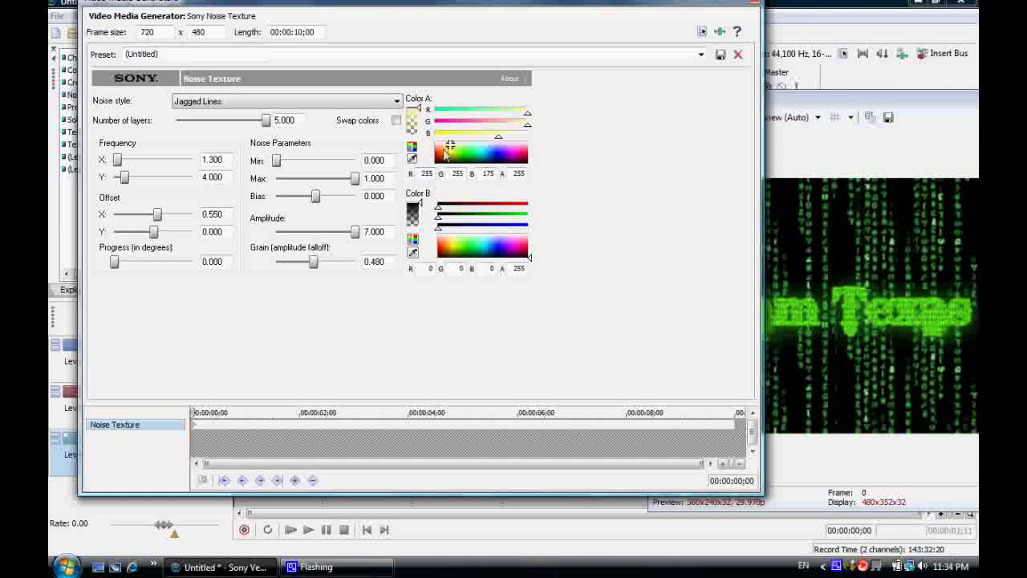
left_click_drag(452, 148, 462, 165)
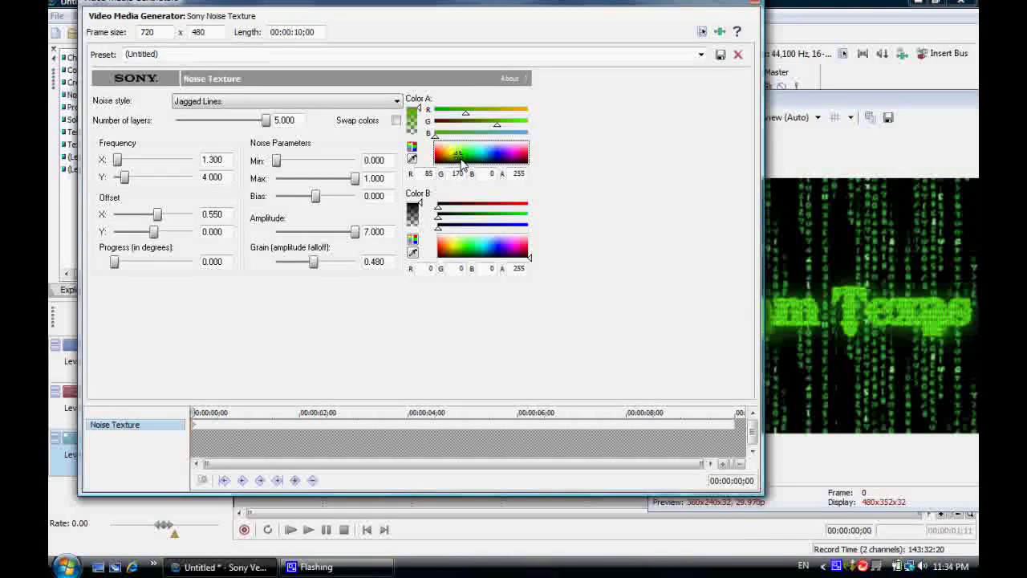
left_click(737, 446)
left_click_drag(115, 263, 218, 267)
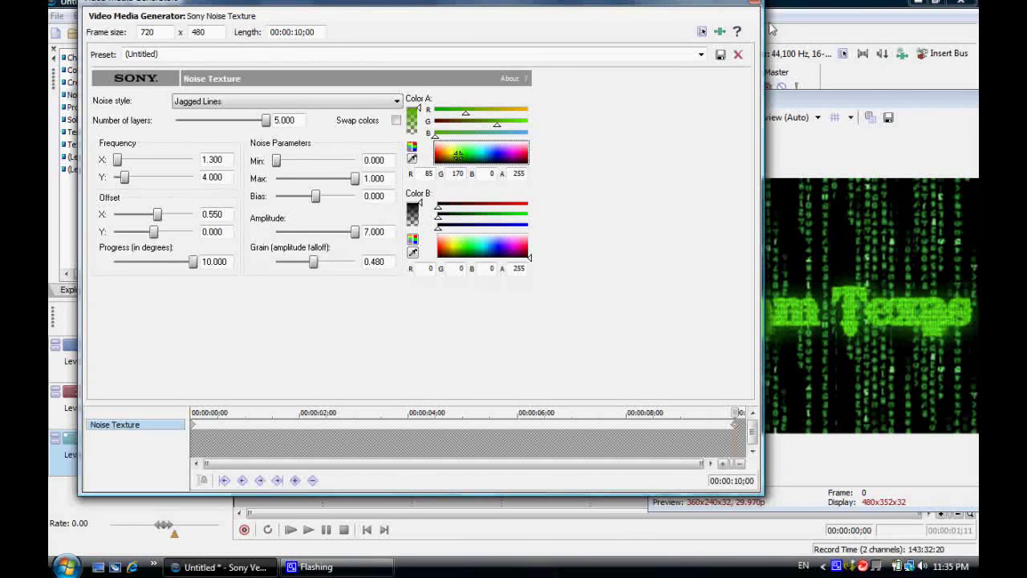
left_click(753, 5)
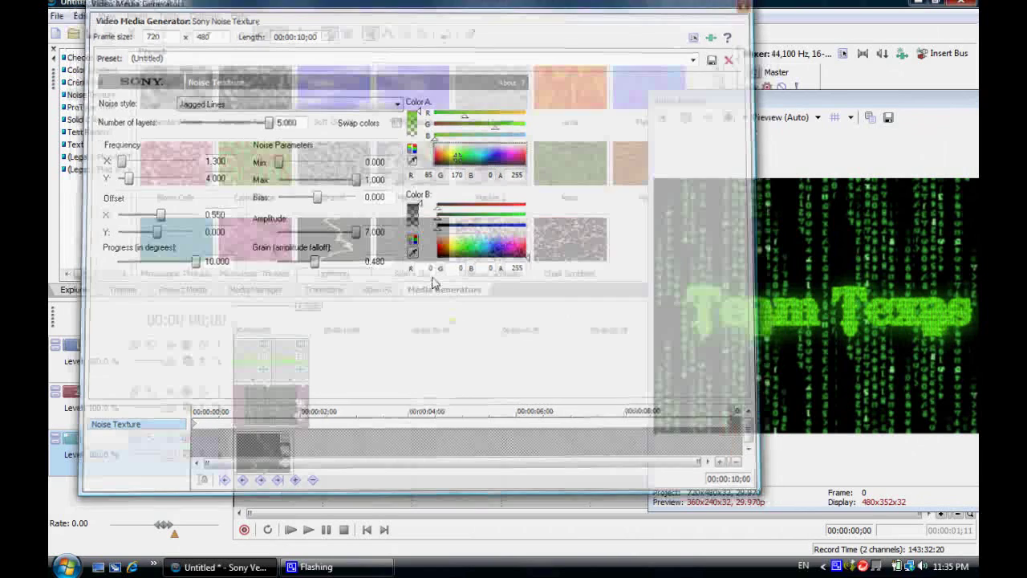
- Set the lightning track to Burn compositing and lengthen its clip to match the others
left_click(188, 454)
left_click(229, 392)
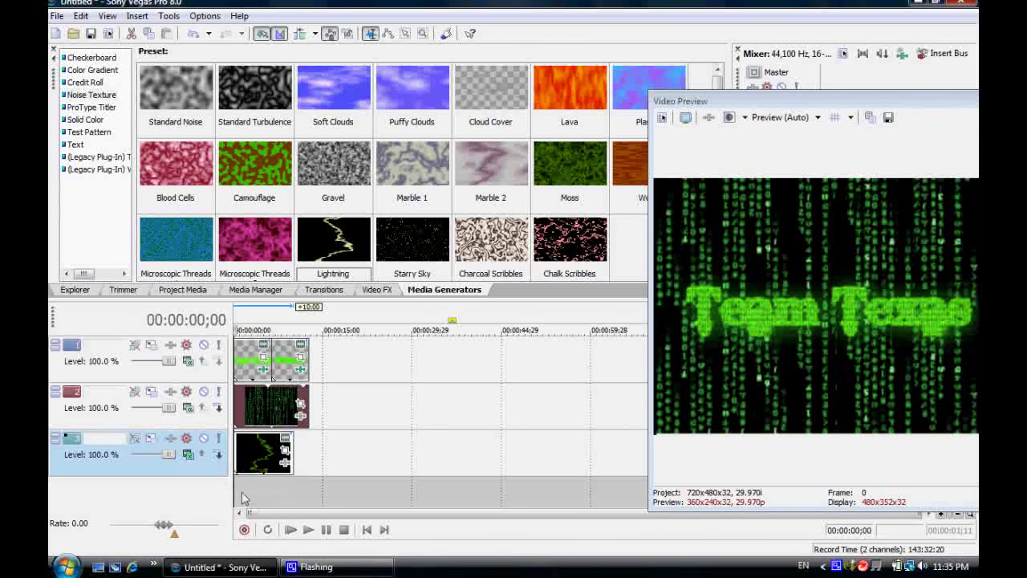
left_click_drag(295, 464, 316, 464)
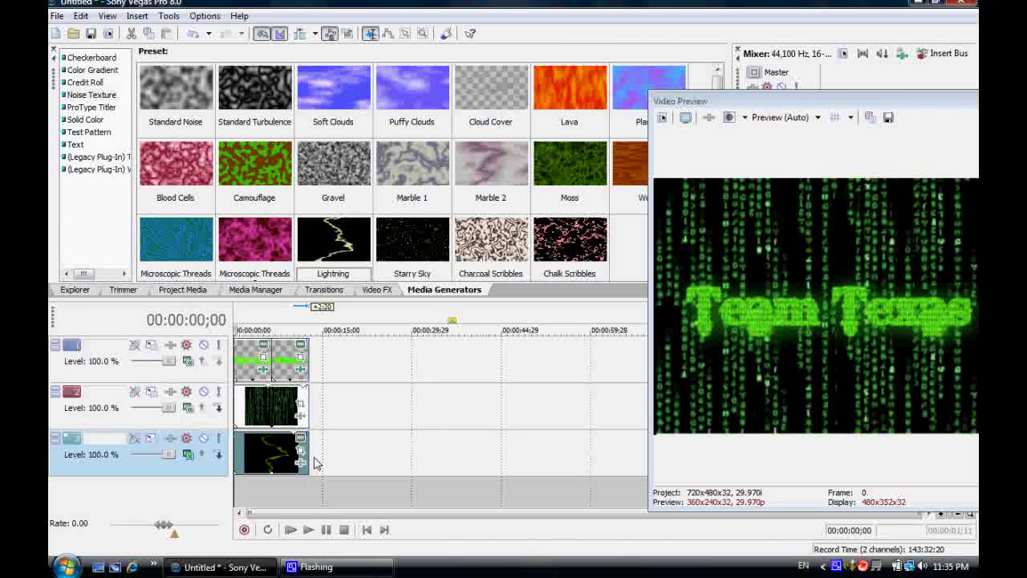
- Play back the full layered intro, then move the floating preview window further left
left_click(308, 529)
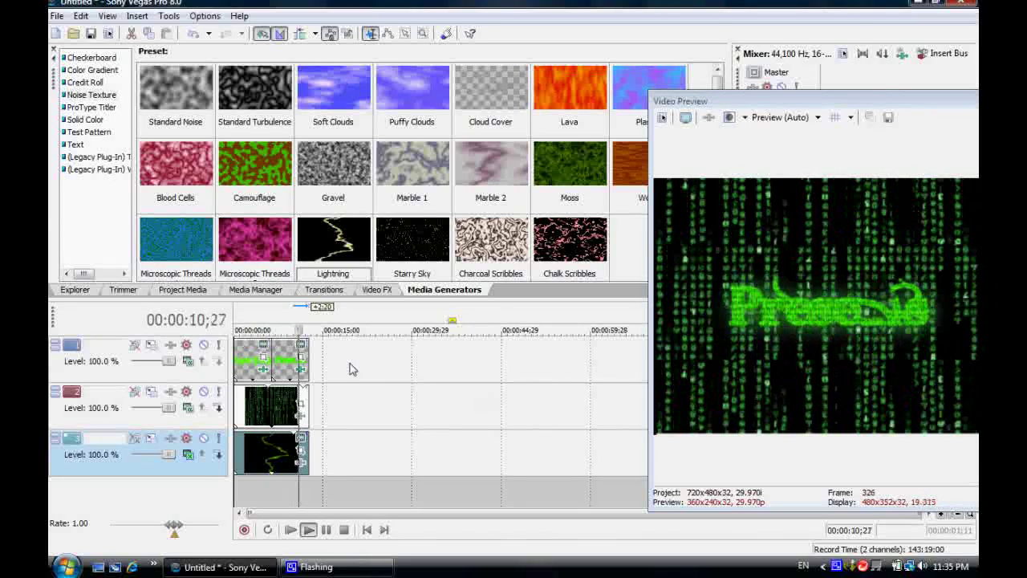
left_click(344, 529)
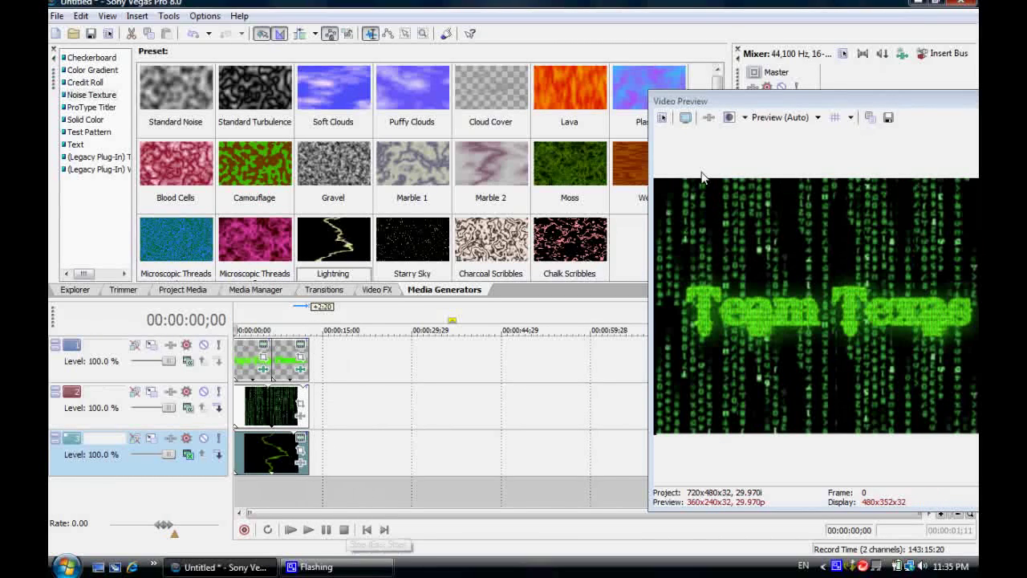
left_click_drag(768, 102, 629, 120)
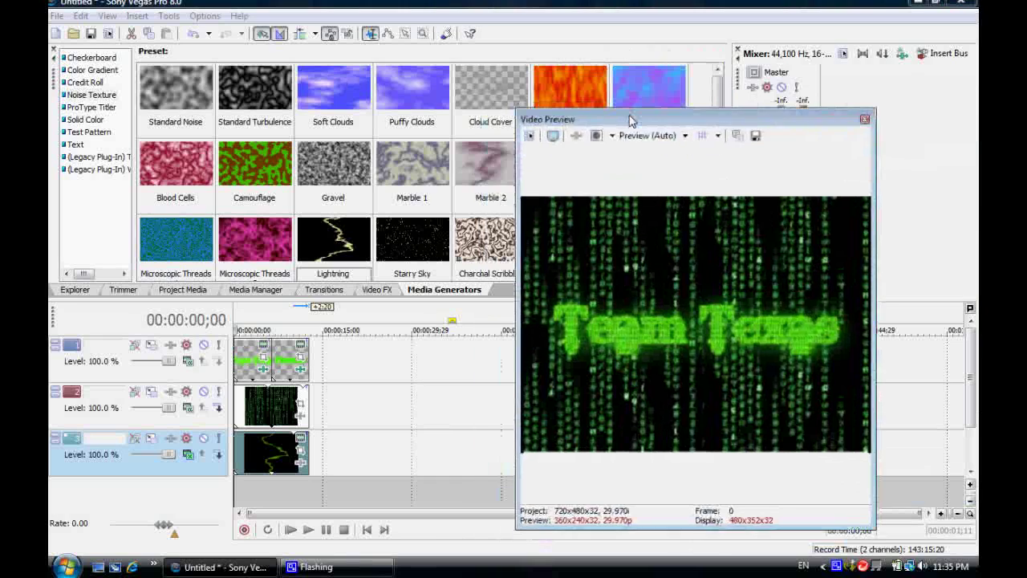